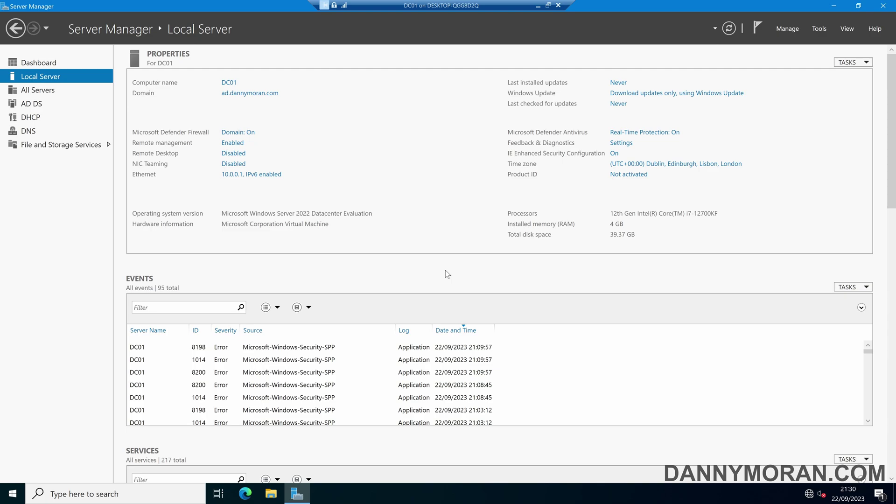
Step: Open Server Manager's Tools menu to list the server's administrative tools
left_click(824, 30)
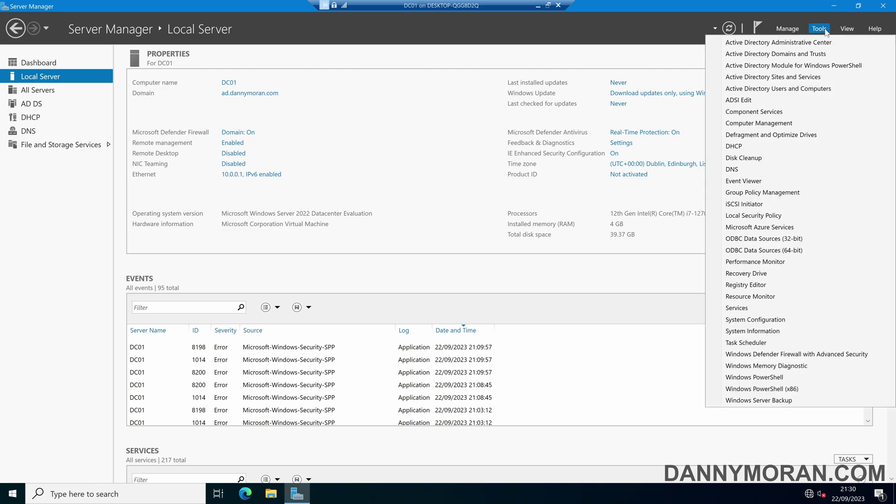
Step: In Group Policy Management, create a new GPO named audit-policies-file-shares under Group Policy Objects
left_click(778, 193)
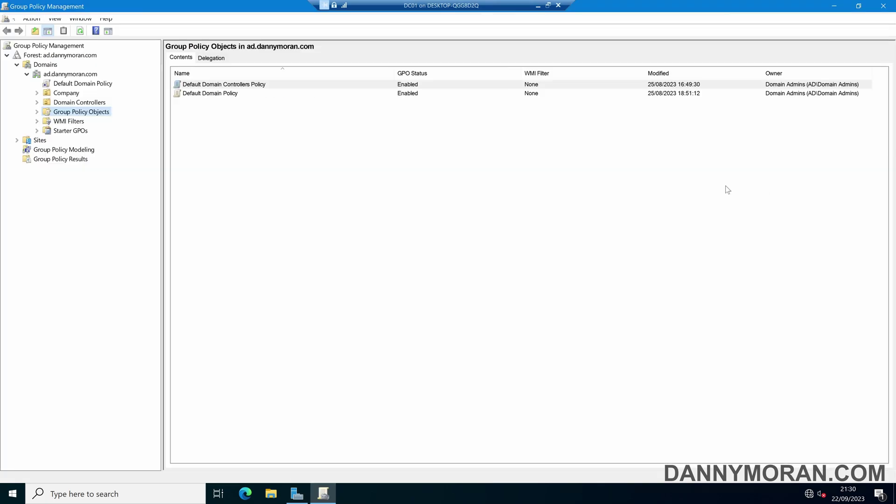
right_click(89, 114)
left_click(113, 122)
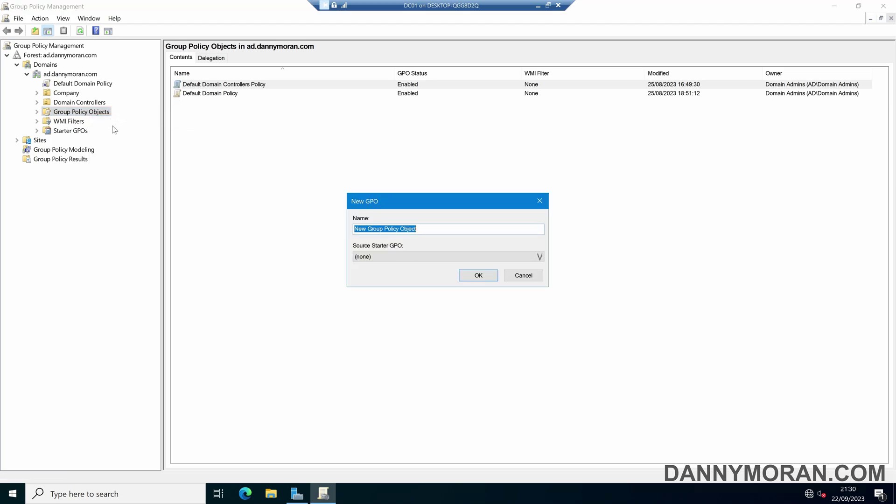
type("audit-policies-file-shares")
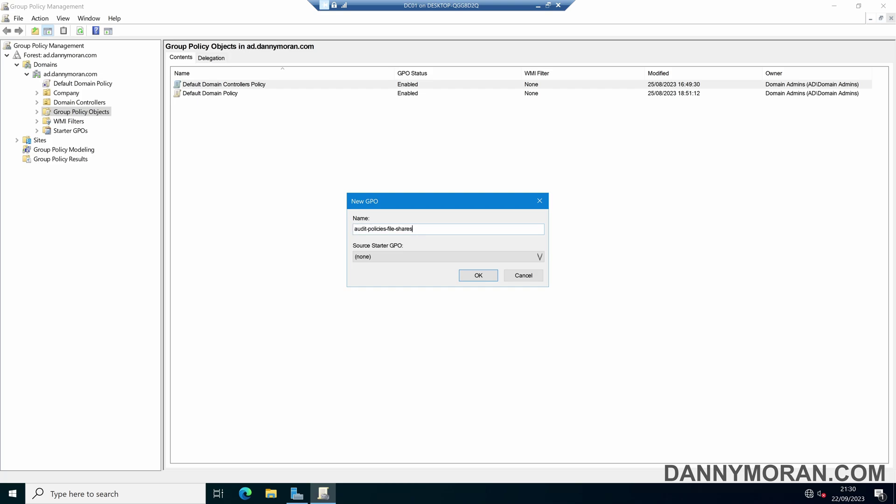
left_click(477, 276)
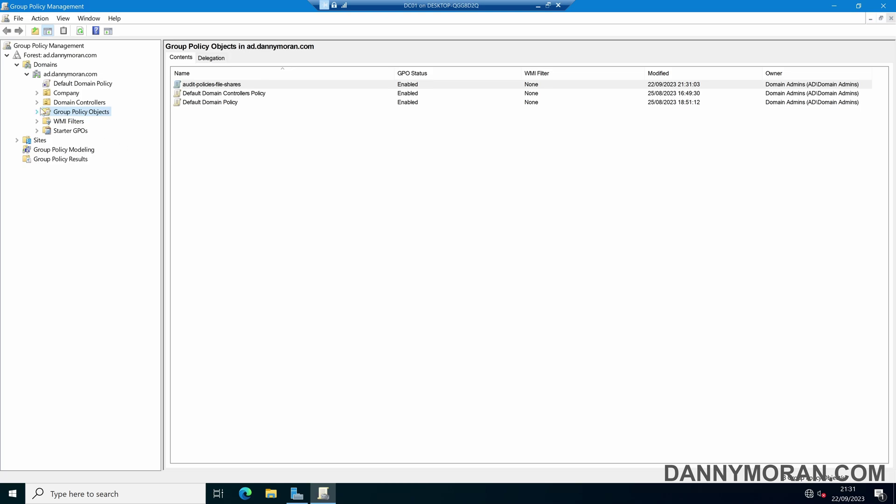
Step: Open audit-policies-file-shares in the editor and expand Computer Policies down to Security Settings
left_click(38, 112)
right_click(103, 122)
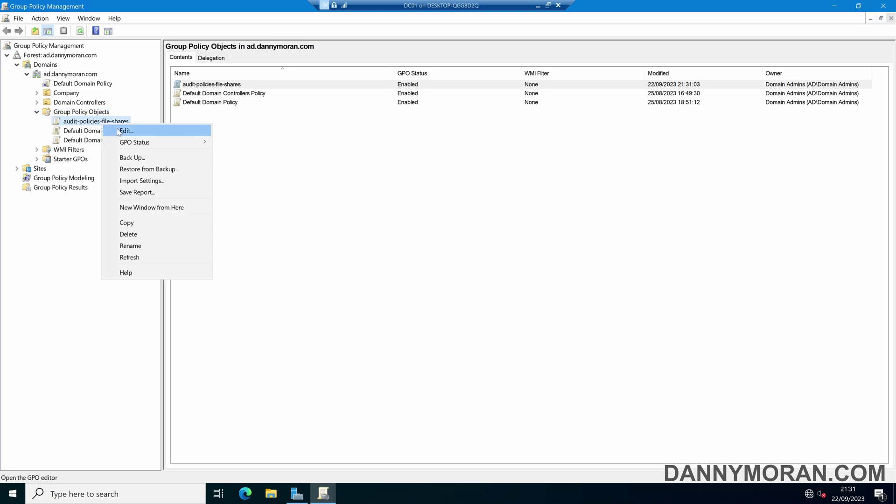
left_click(119, 132)
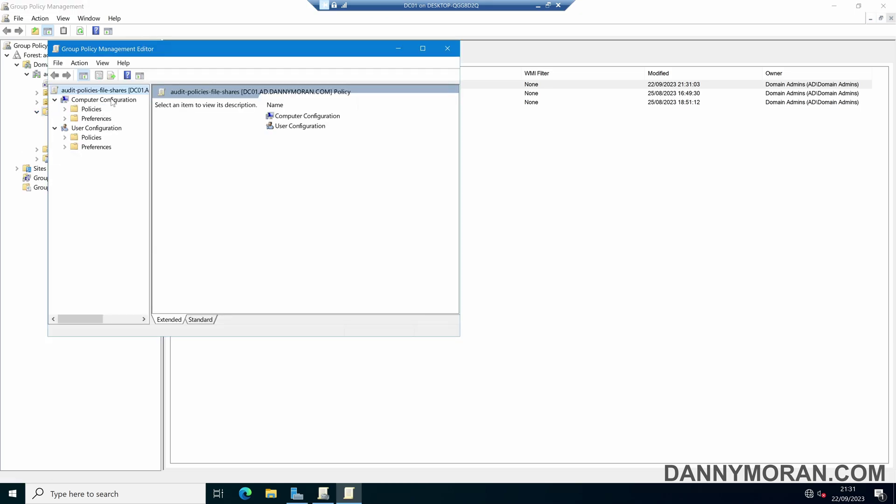
left_click(65, 109)
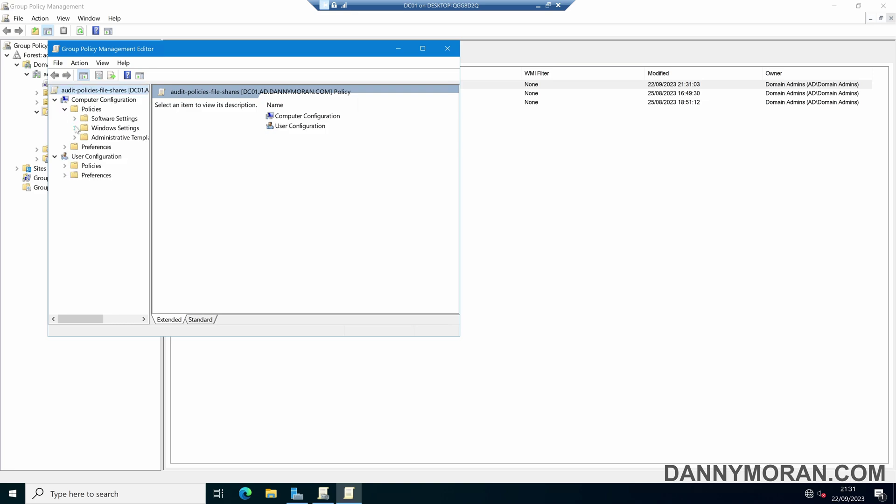
left_click(75, 128)
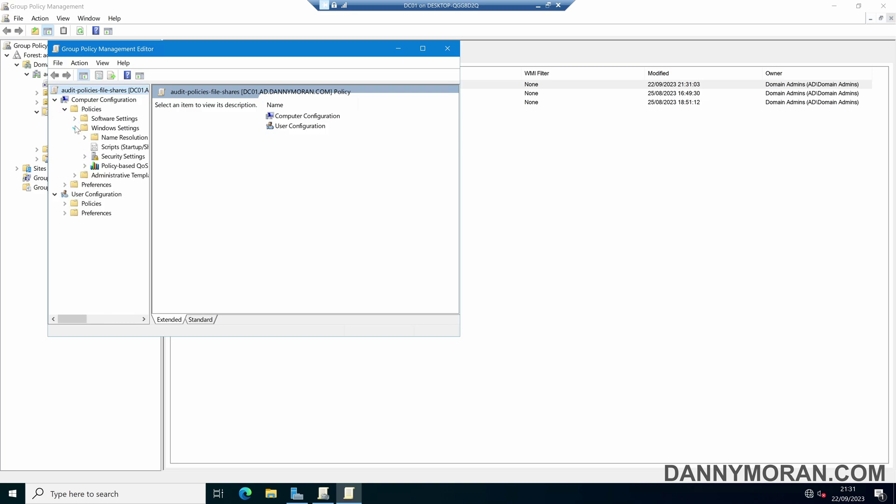
left_click(84, 157)
scroll(117, 234, "down", 2)
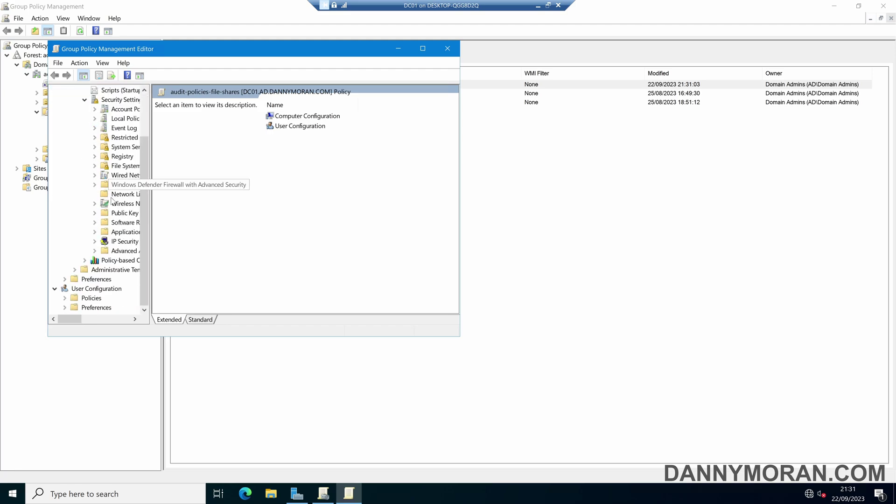
Step: Expand Advanced Audit Policy Configuration > Audit Policies > Object Access and select Audit File System
left_click(125, 253)
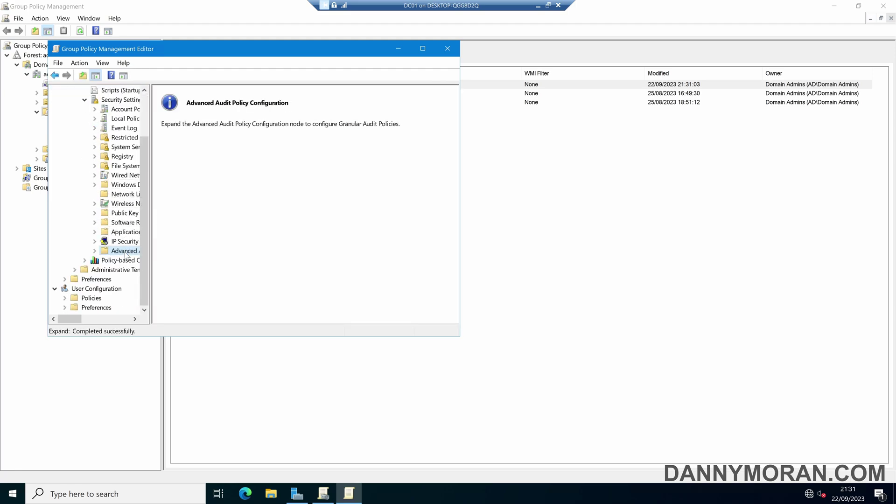
double_click(126, 254)
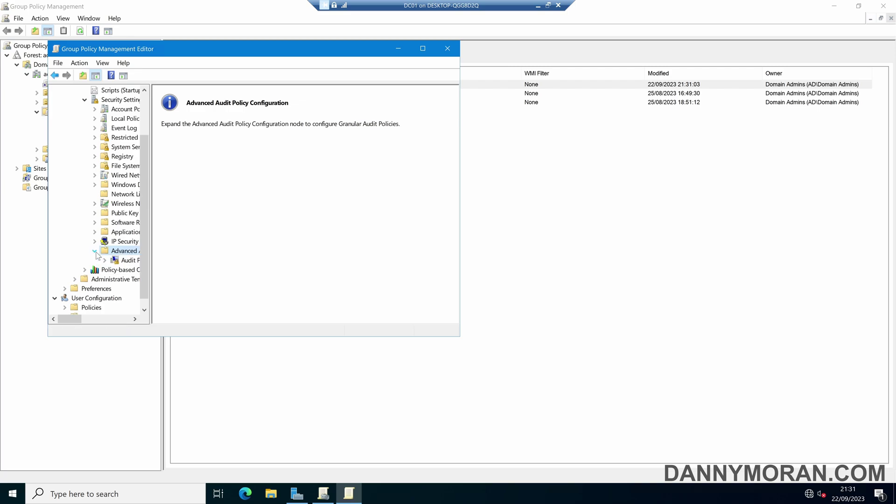
left_click(134, 262)
left_click(423, 48)
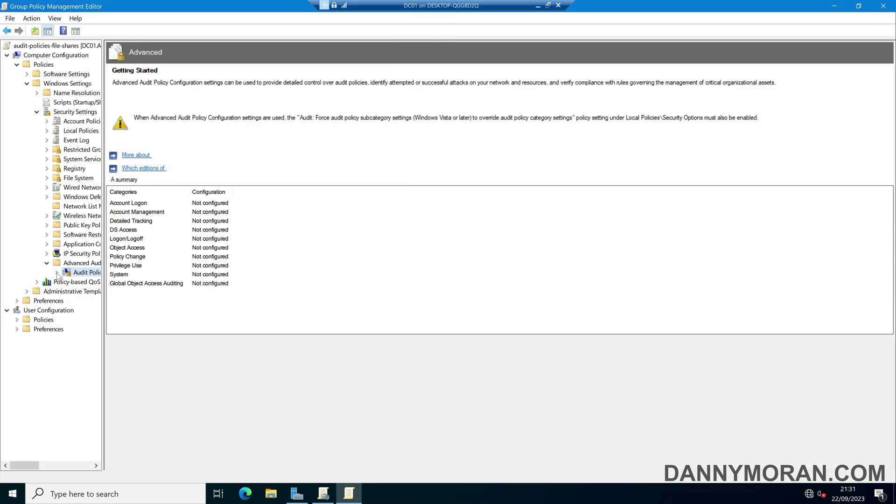
left_click(57, 272)
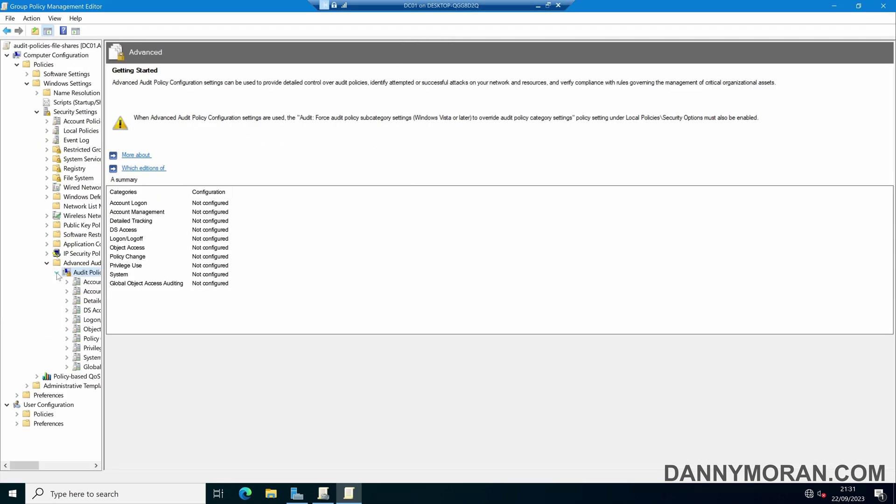
left_click(96, 330)
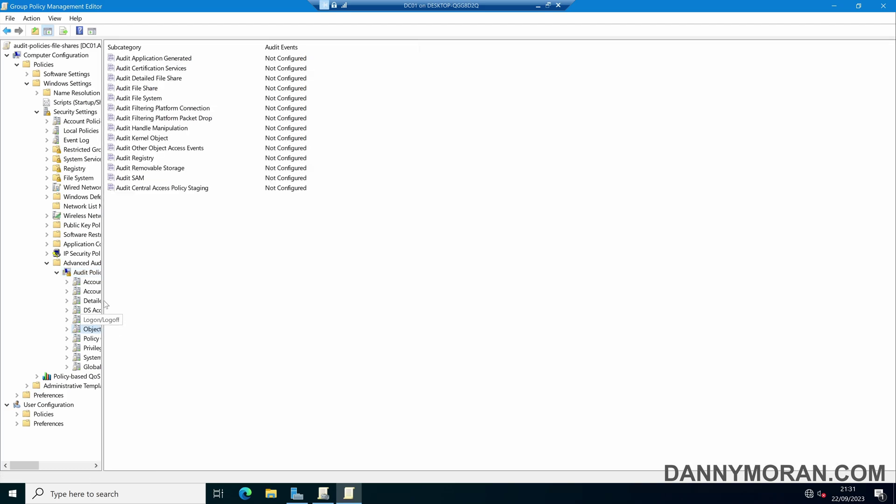
left_click(151, 99)
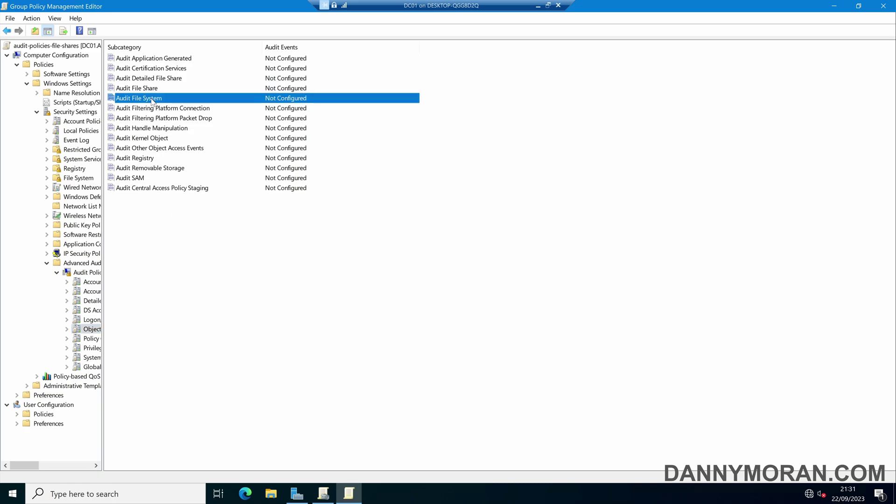
Step: Configure Audit File System to audit both Success and Failure events and apply it
double_click(151, 99)
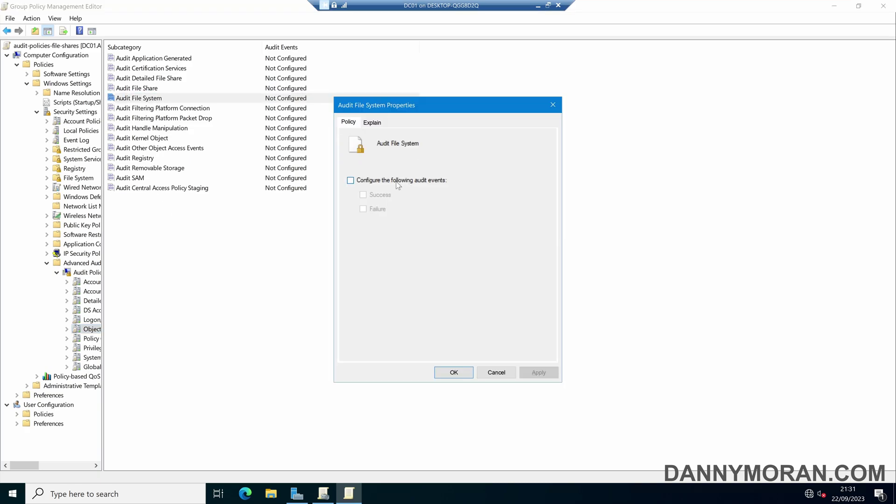
left_click(397, 182)
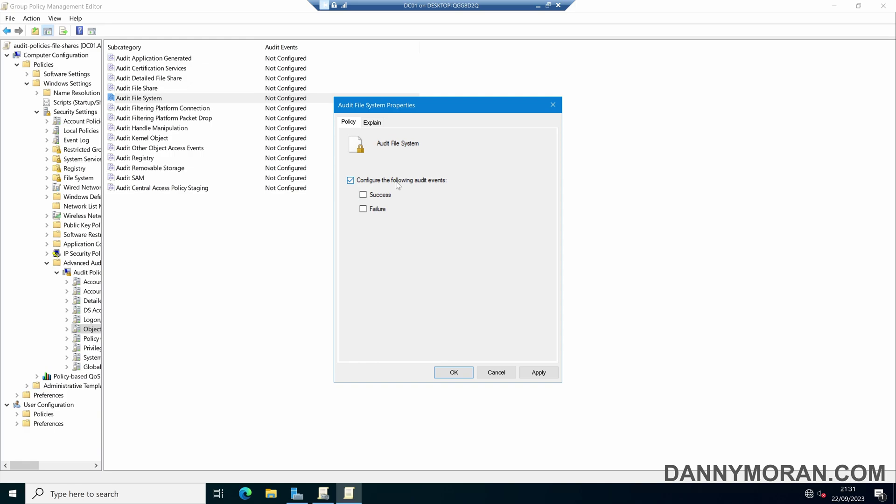
left_click(385, 196)
left_click(377, 210)
left_click(541, 373)
left_click(453, 372)
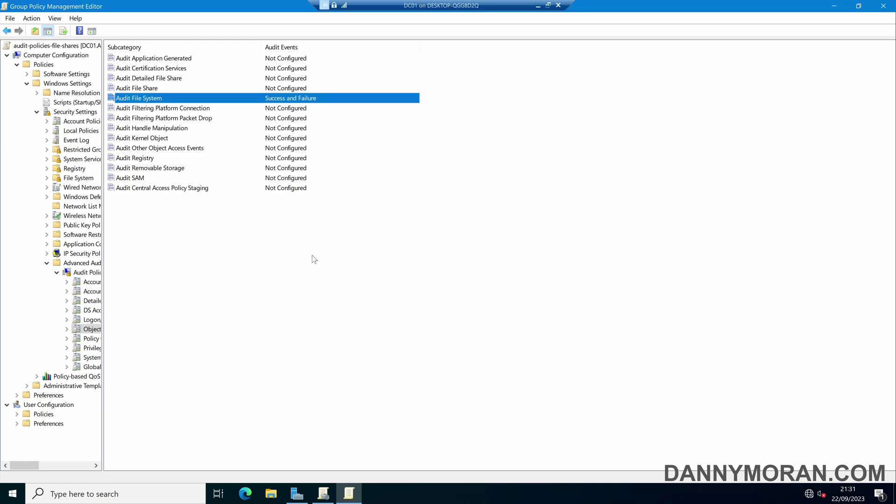
Step: Link audit-policies-file-shares to the Company > Servers OU and to Domain Controllers
left_click(883, 5)
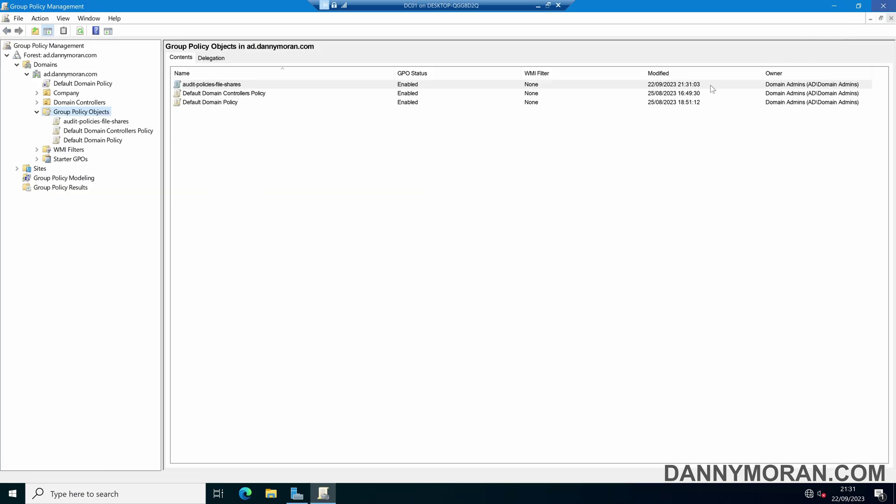
left_click(101, 122)
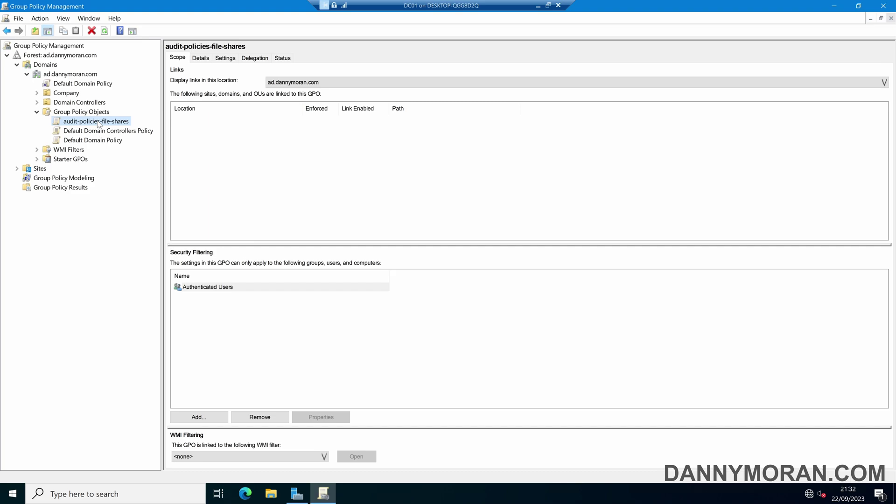
left_click(37, 93)
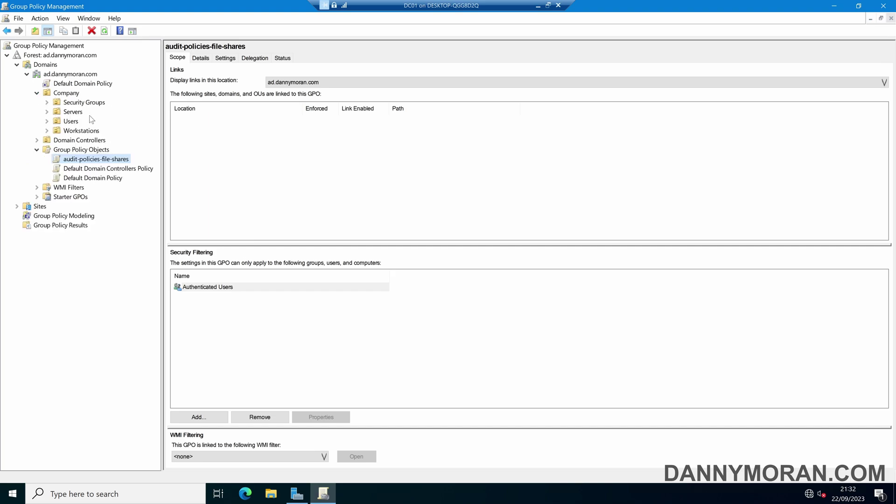
left_click(73, 113)
left_click(100, 161)
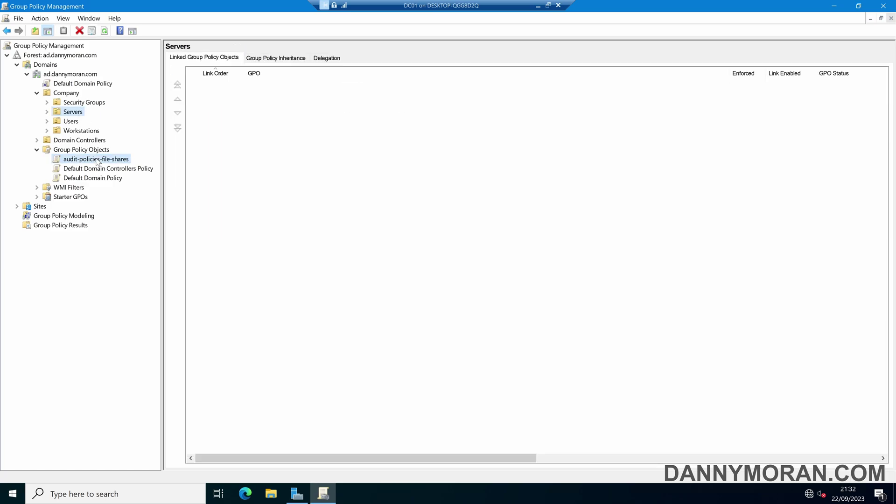
left_click_drag(102, 162, 75, 113)
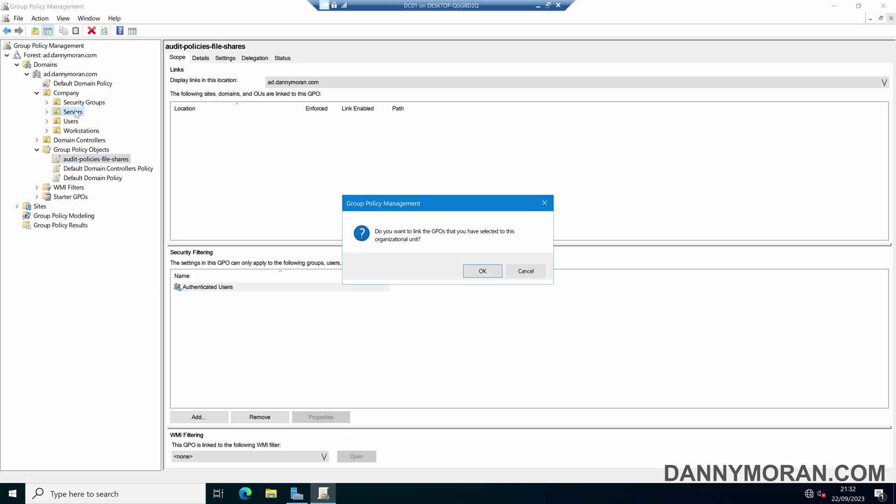
left_click(481, 272)
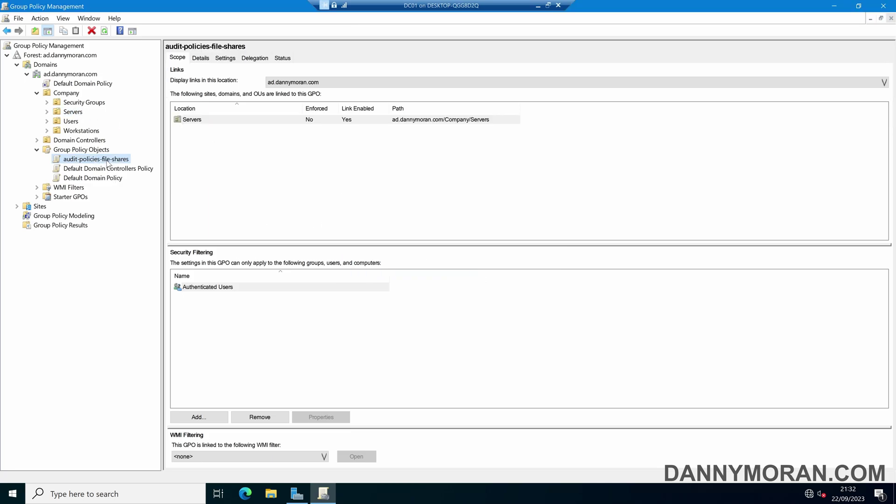
left_click_drag(108, 164, 93, 140)
left_click(482, 272)
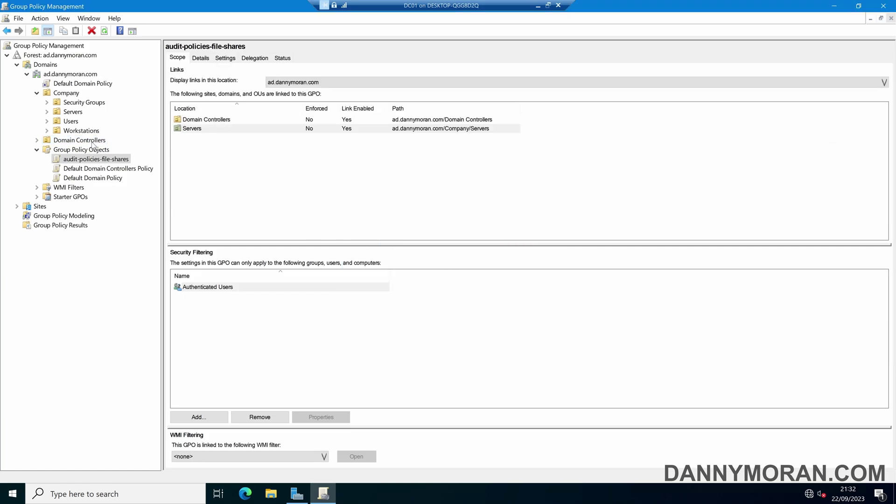
Step: Run gpupdate in an elevated Command Prompt to refresh computer and user policy
key("super")
type("cmd")
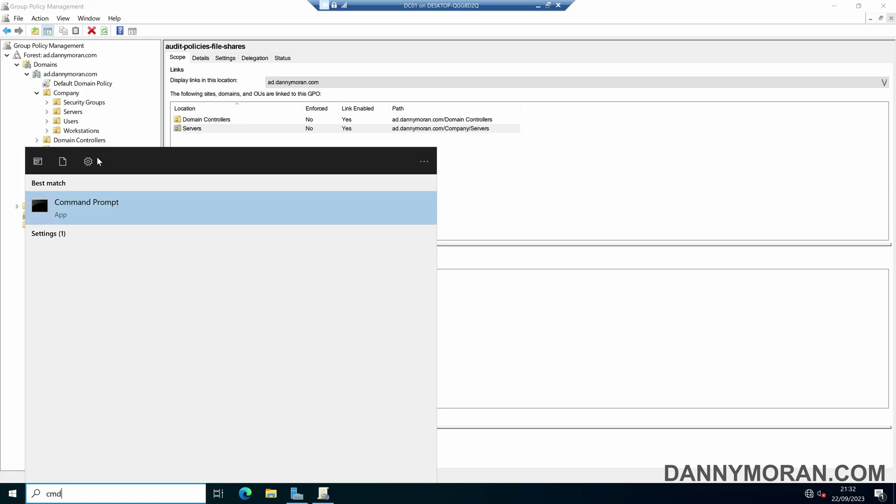
key("Return")
type("gpupdate")
key("Return")
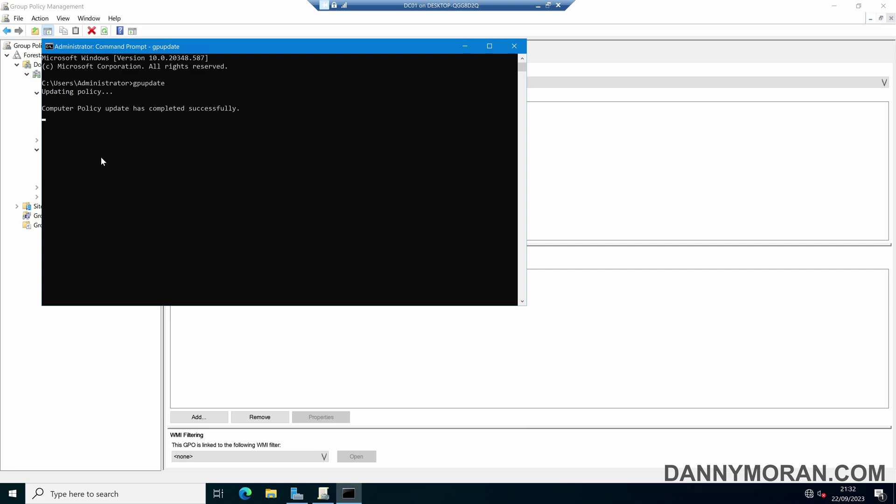
Step: Open the Advanced Security Settings for C:\Share from its Properties Security tab
left_click(514, 46)
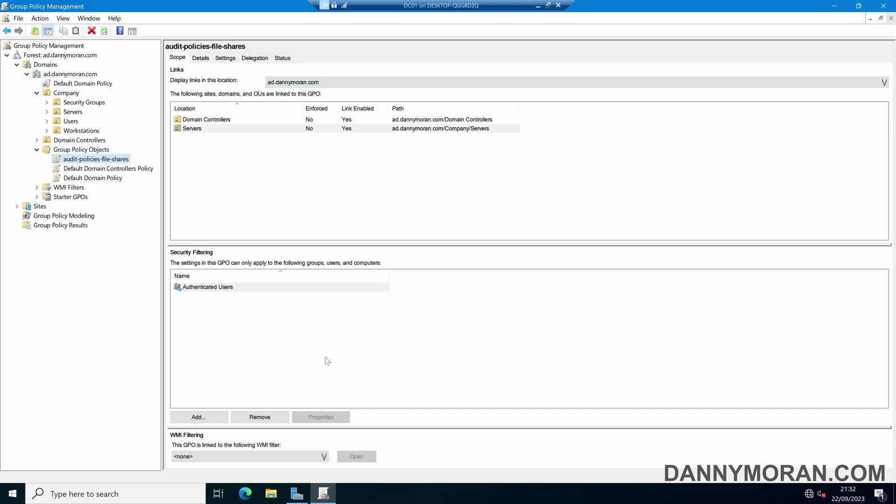
left_click(279, 492)
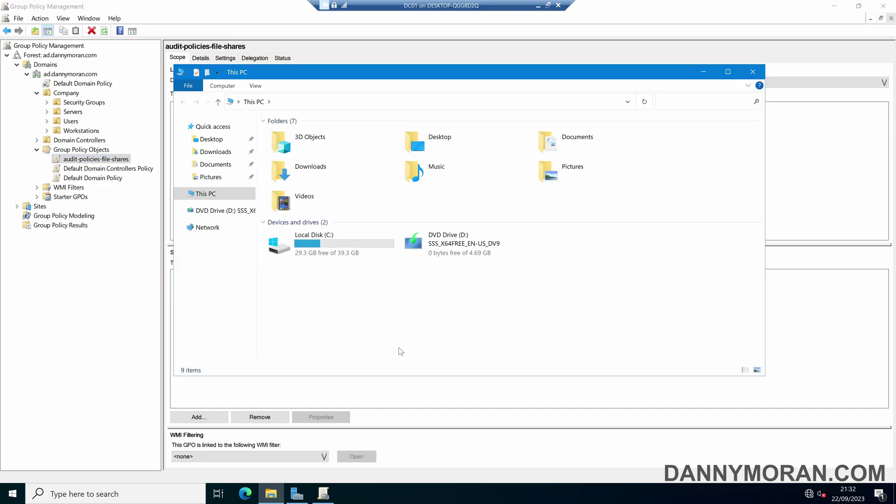
double_click(321, 246)
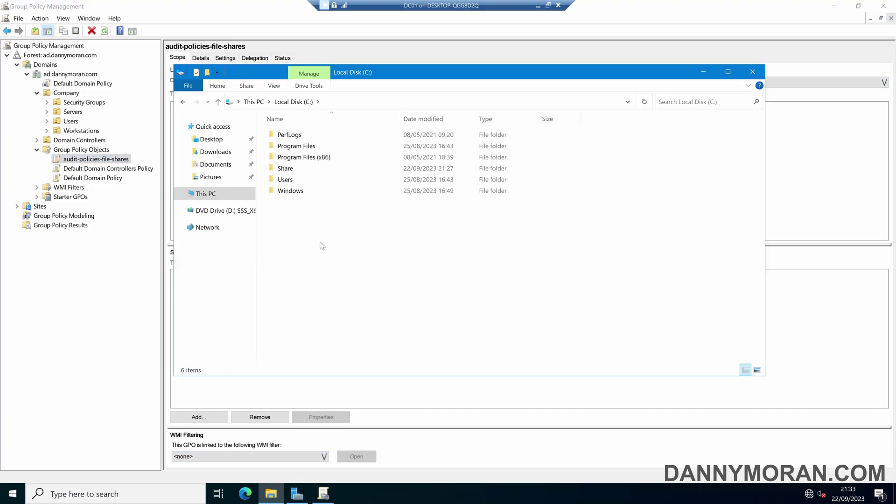
left_click(290, 170)
right_click(290, 169)
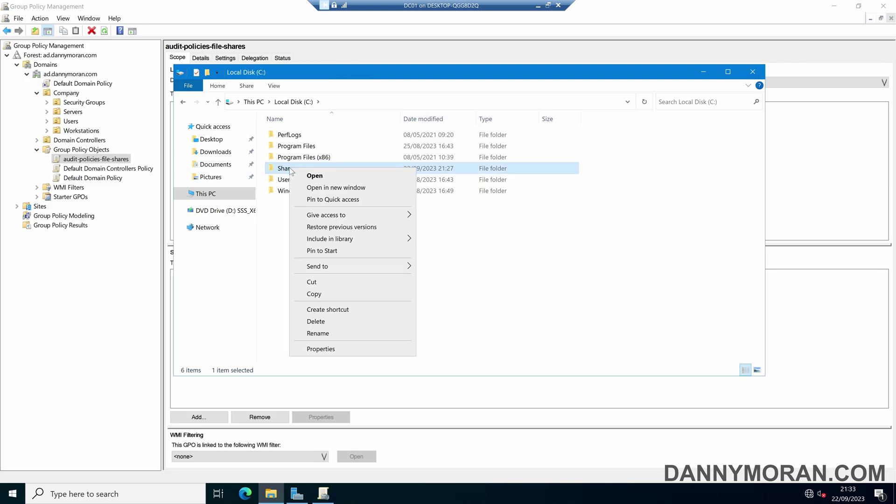
left_click(344, 351)
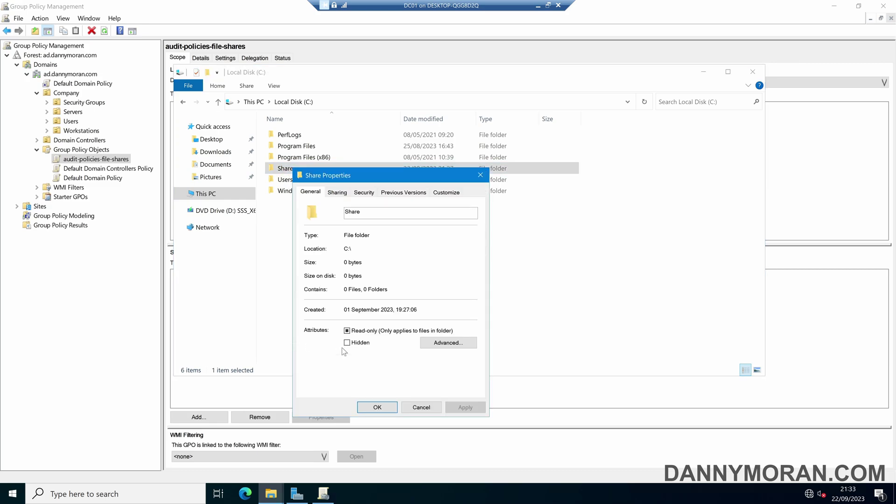
left_click(358, 196)
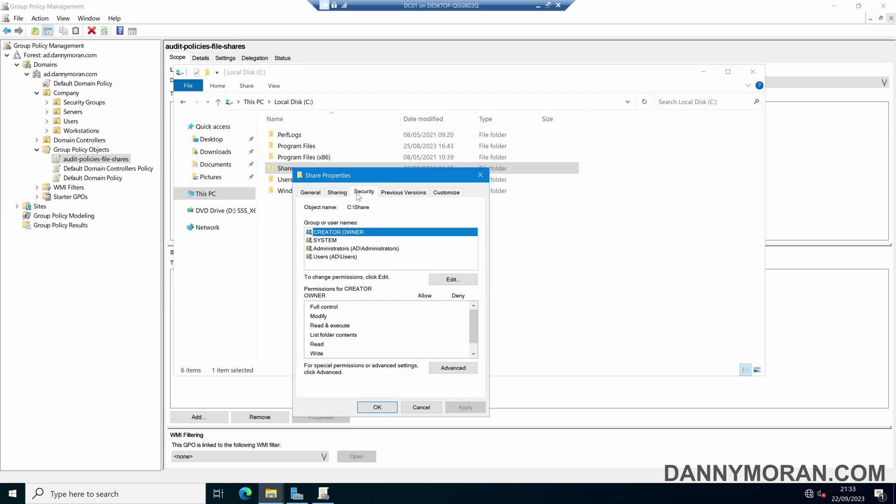
left_click(458, 368)
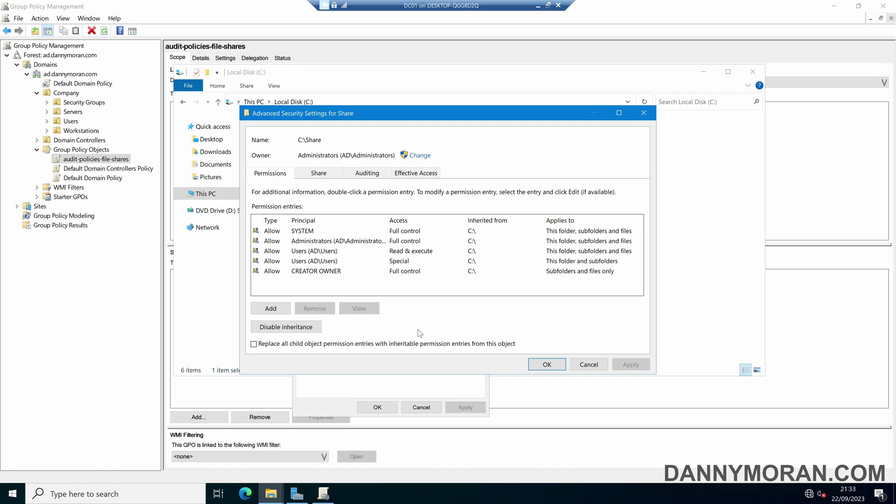
Step: Add a new auditing entry on C:\Share with Everyone as the principal
left_click(359, 177)
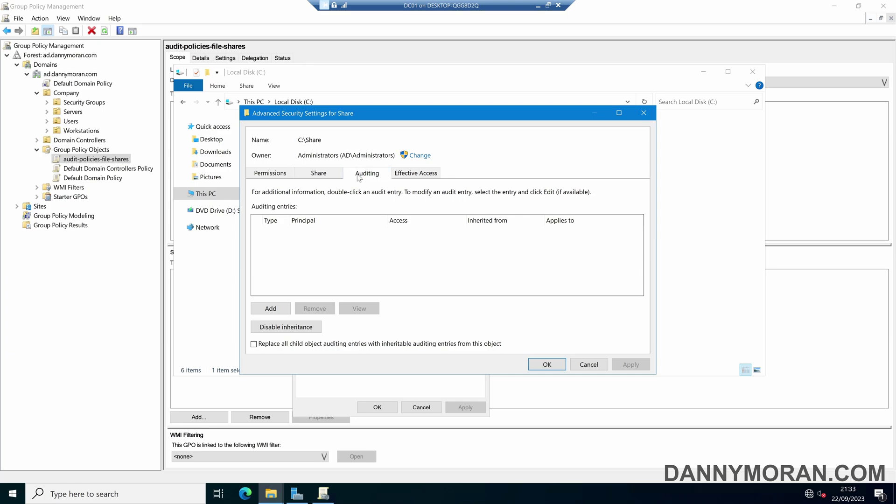
left_click(278, 306)
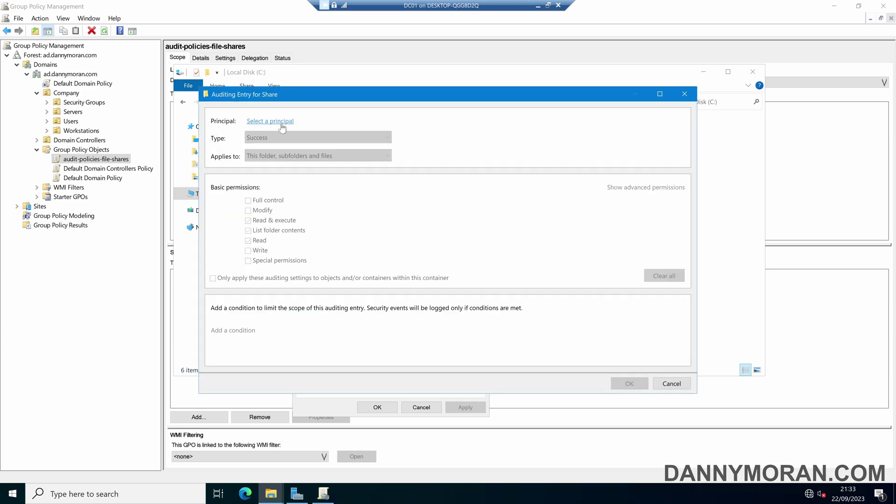
left_click(280, 122)
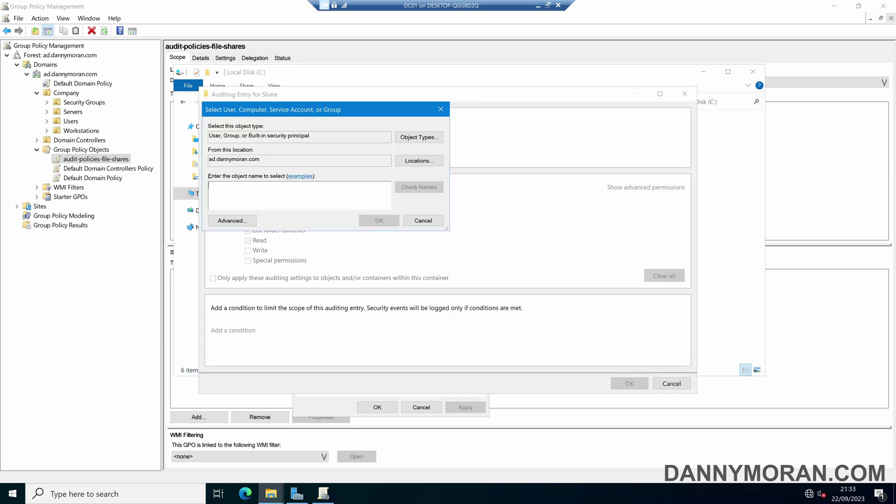
type("everyone")
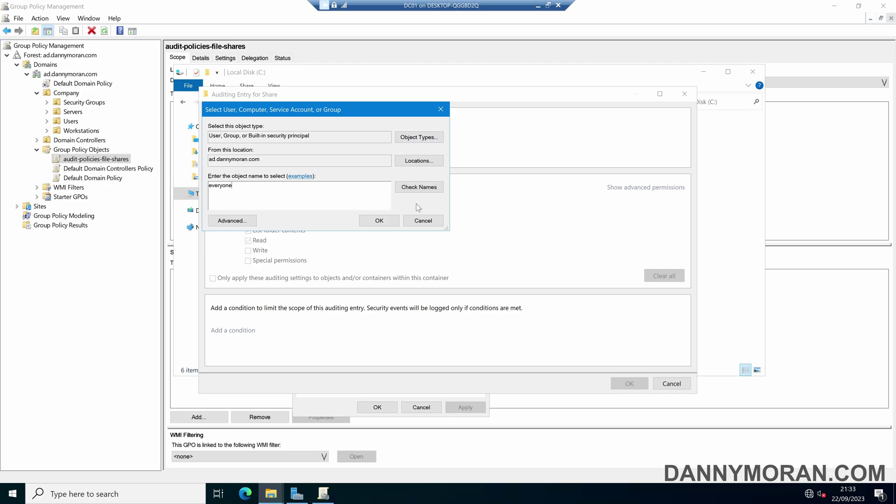
key("alt+k")
key("Return")
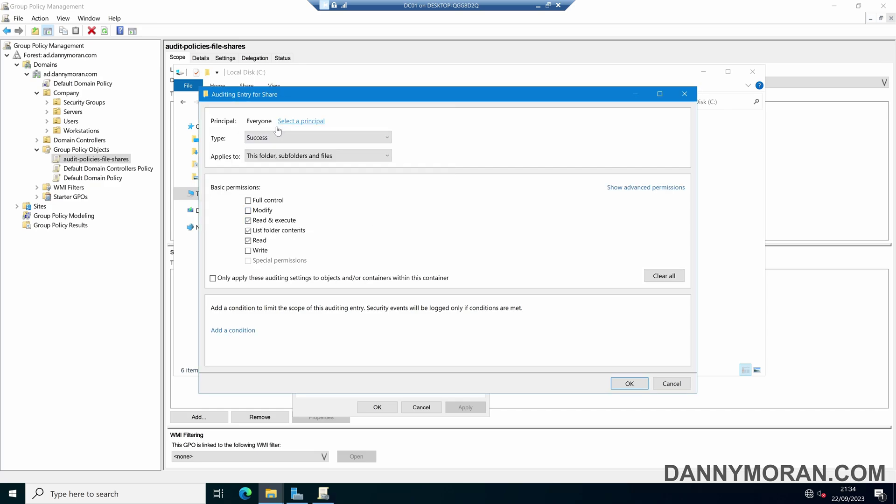
Step: Set the Everyone entry to type All, auditing file creation, folder listing/read data and deletion
left_click(286, 144)
left_click(284, 165)
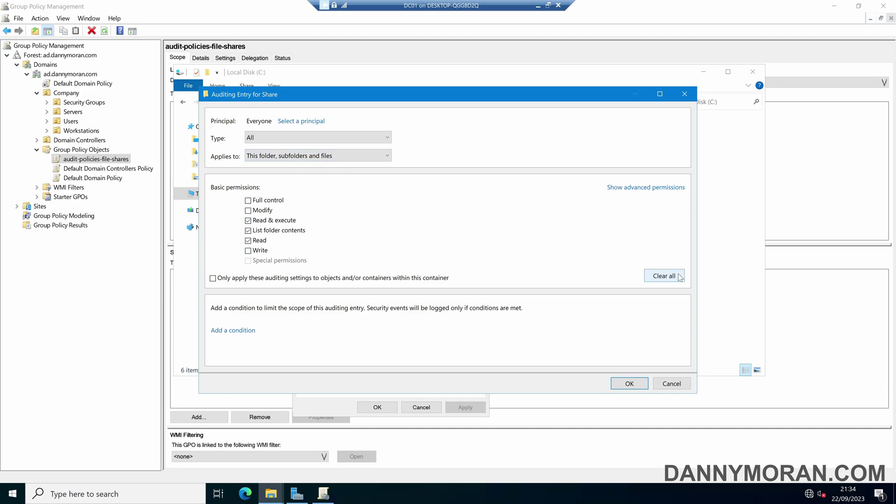
left_click(666, 277)
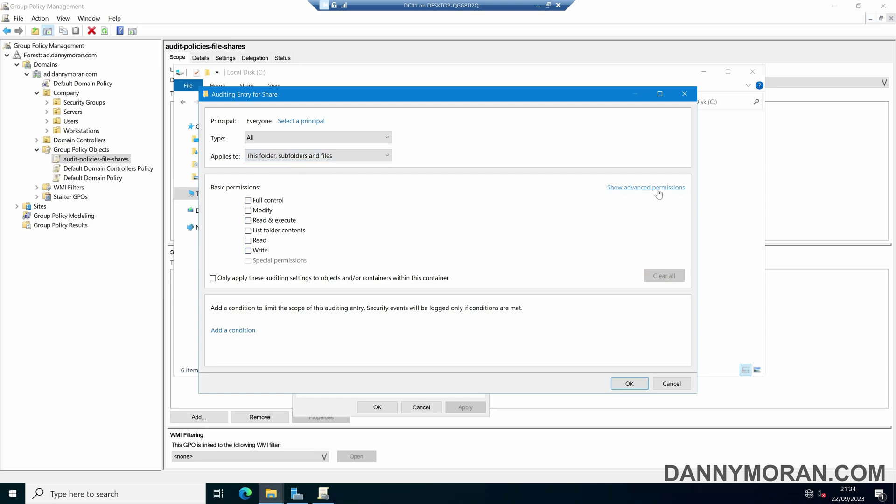
left_click(658, 189)
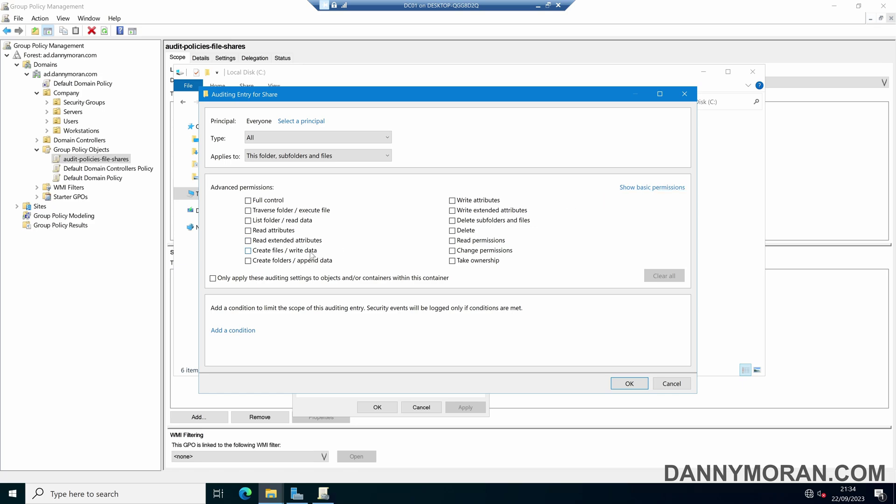
left_click(312, 253)
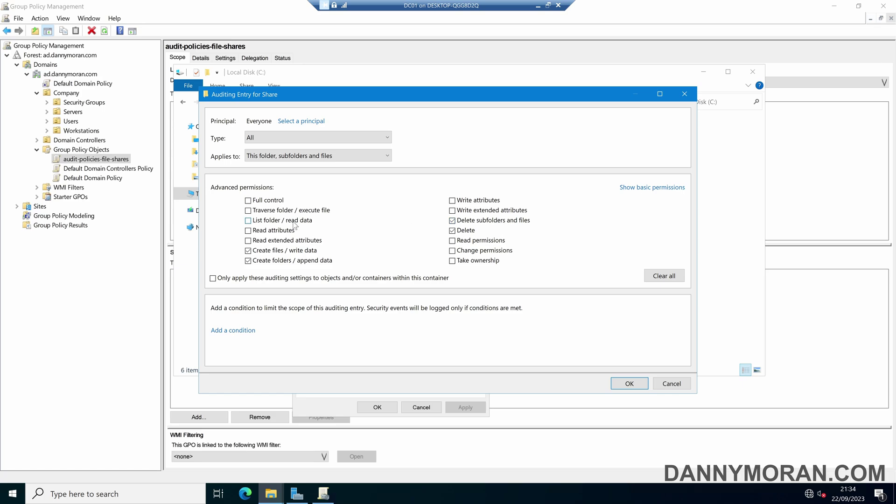
left_click(290, 223)
left_click(630, 383)
Step: Apply the audit entry, close the Share dialogs, then close Explorer and Group Policy Management
left_click(642, 367)
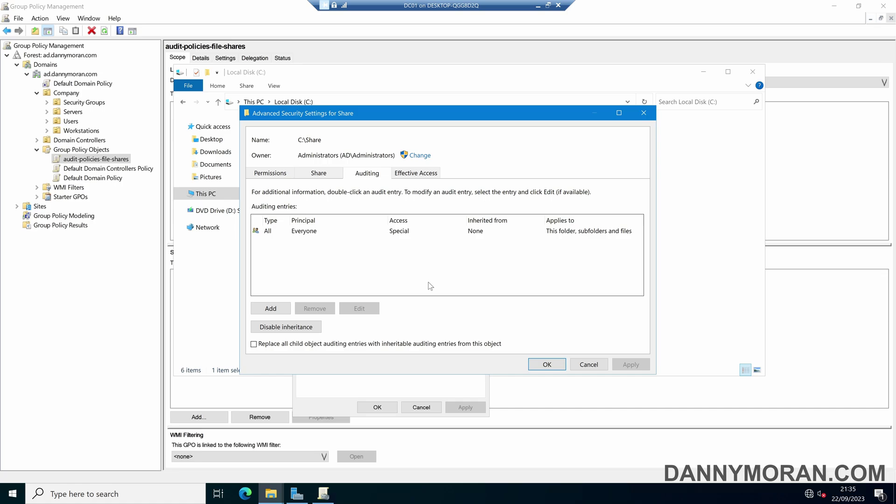
left_click(560, 364)
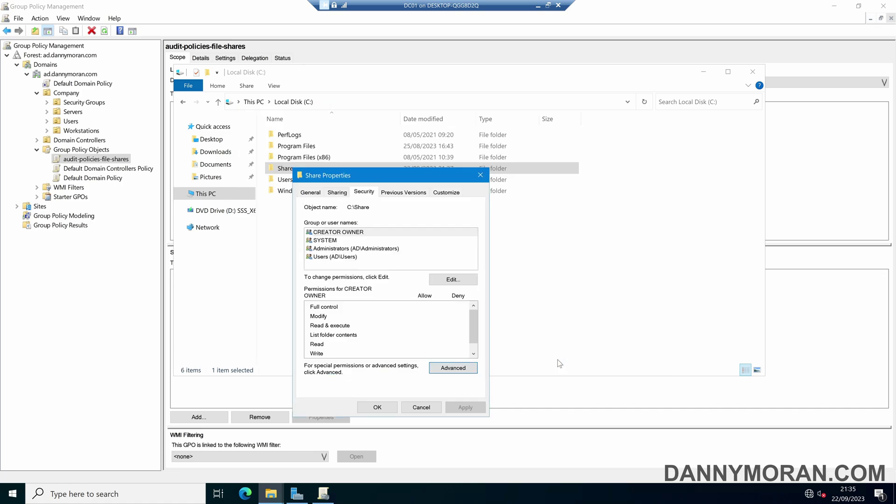
left_click(376, 407)
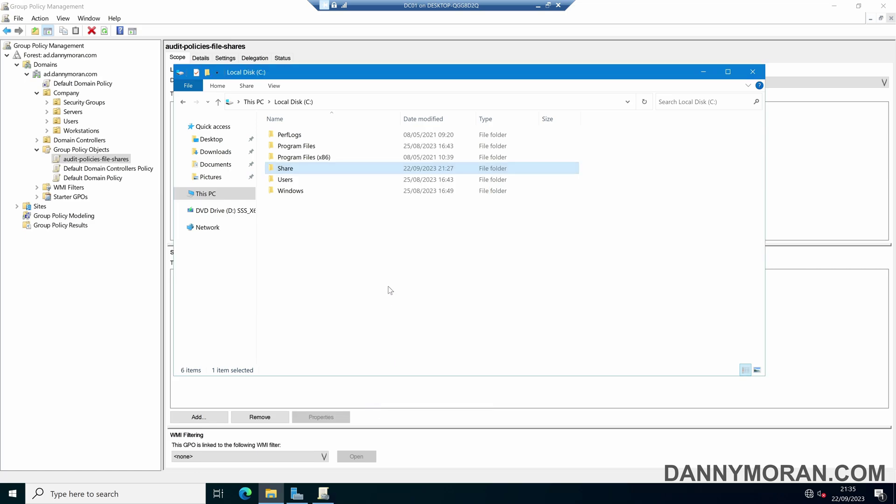
left_click(750, 68)
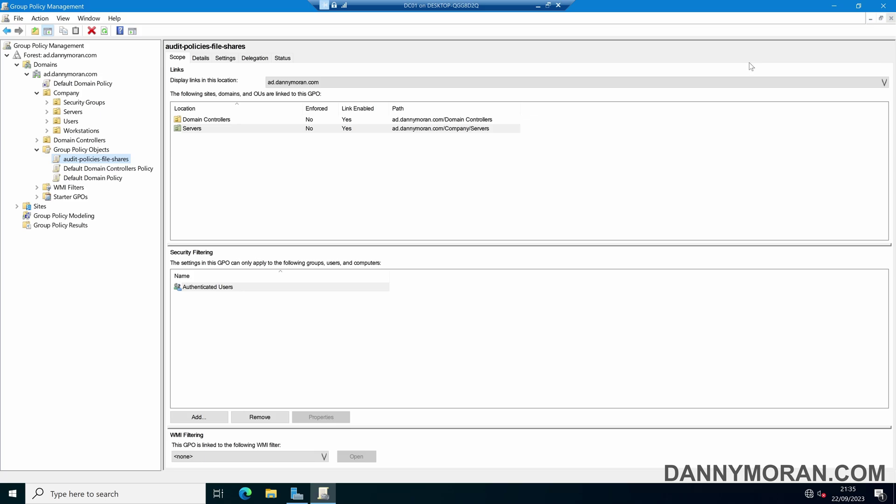
left_click(884, 6)
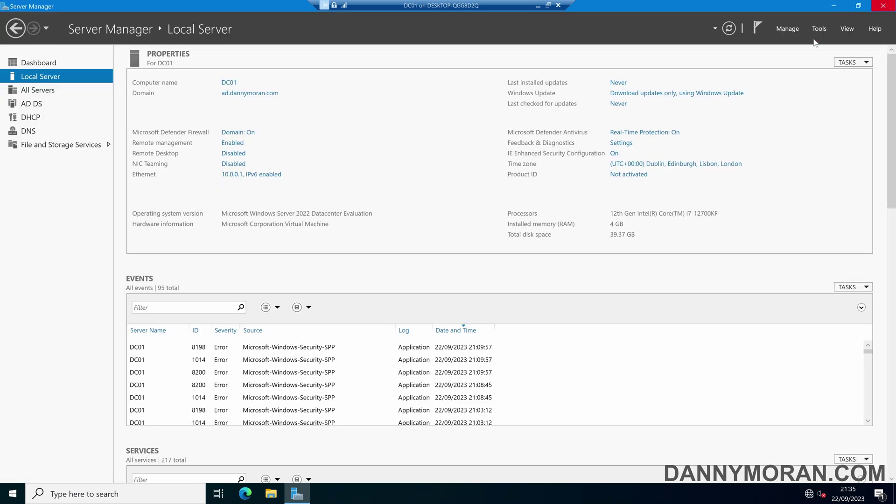
Step: Close Server Manager and show the Windows Logs > Security events in Event Viewer
left_click(883, 5)
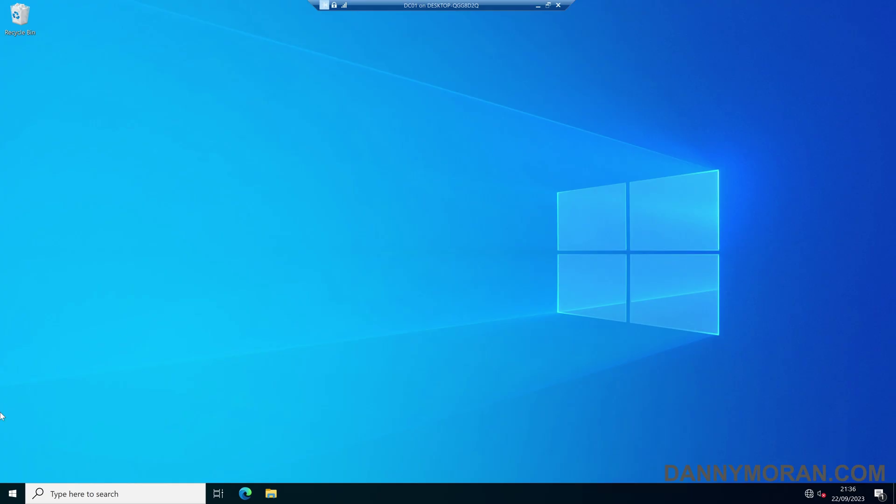
right_click(13, 494)
left_click(55, 250)
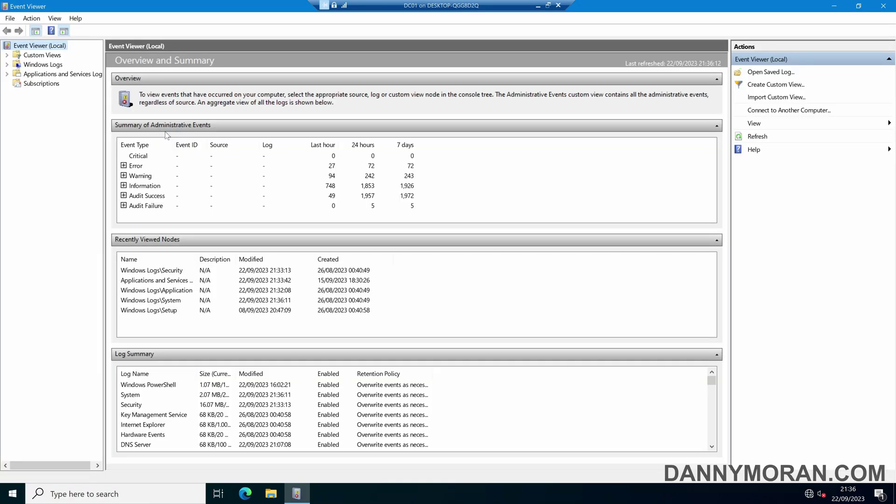
left_click(7, 65)
left_click(43, 84)
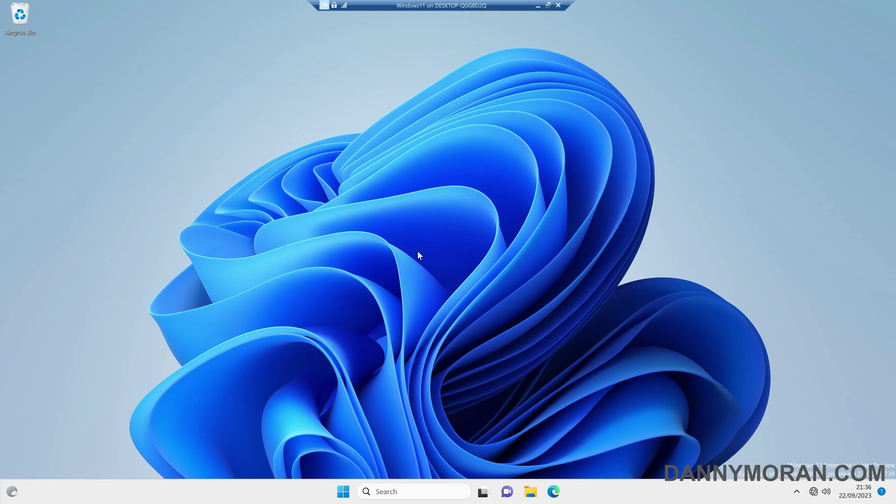
Step: Create New Text Document.txt in DC01's Share folder, write 'asdasd' in it and close it
left_click(530, 491)
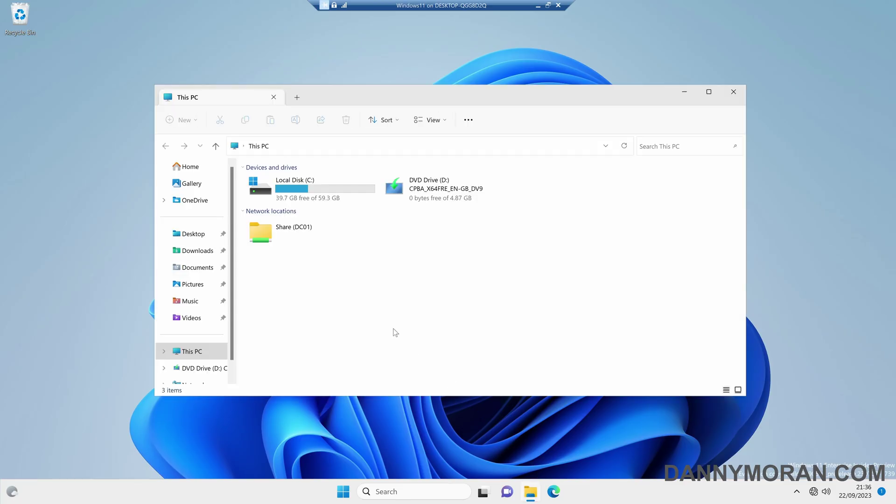
double_click(300, 235)
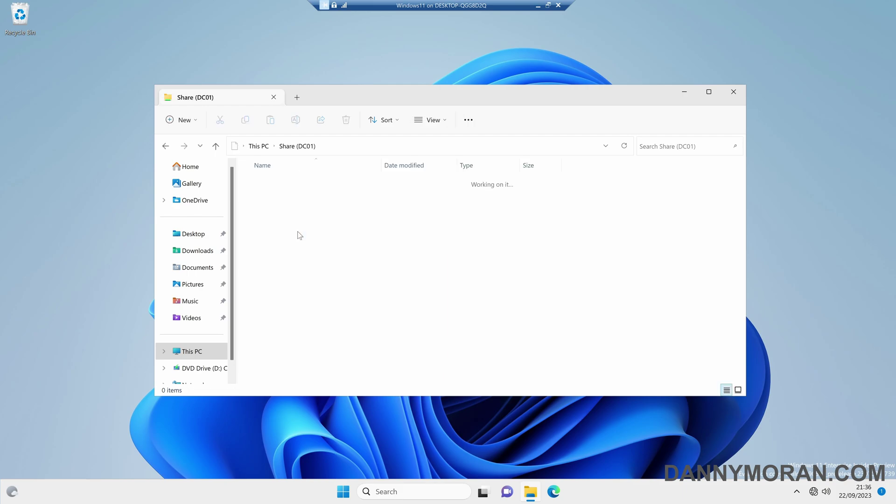
right_click(299, 235)
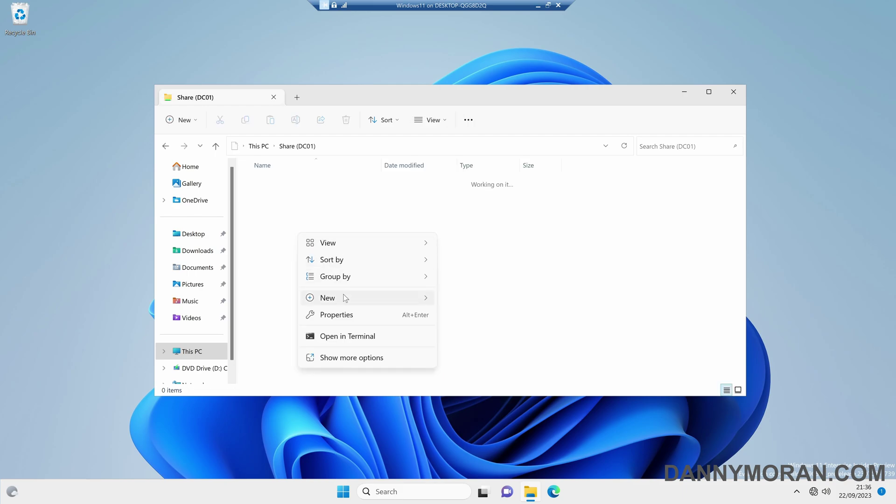
mouse_move(344, 298)
left_click(486, 353)
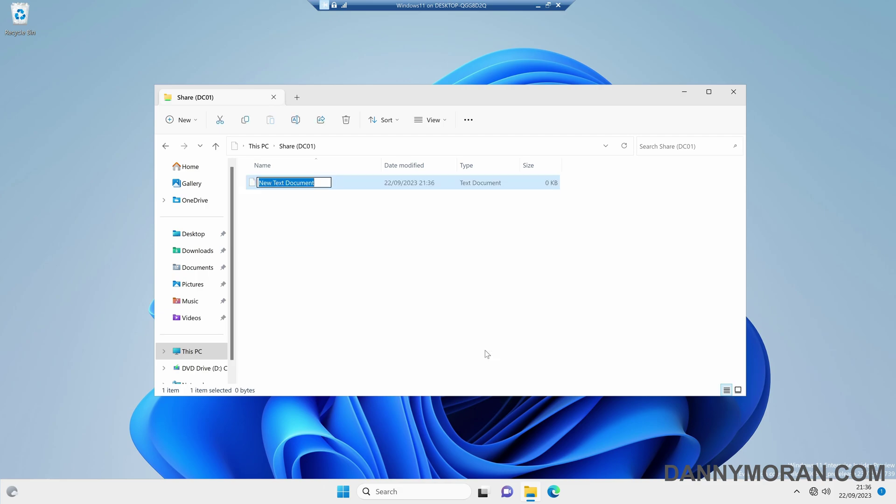
left_click(346, 264)
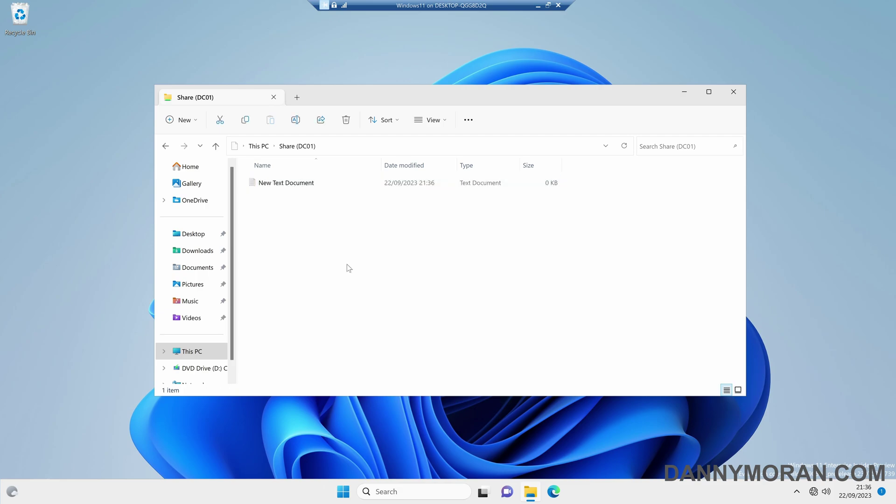
double_click(303, 182)
type("asdasd")
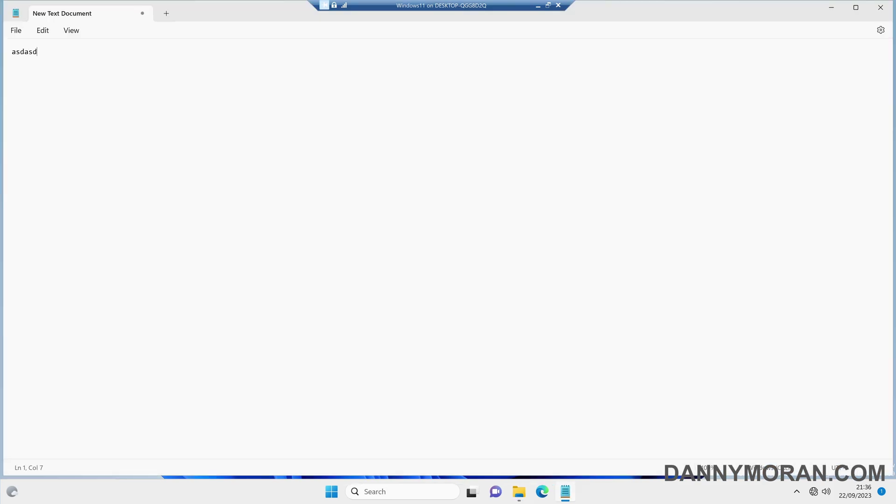
left_click(142, 14)
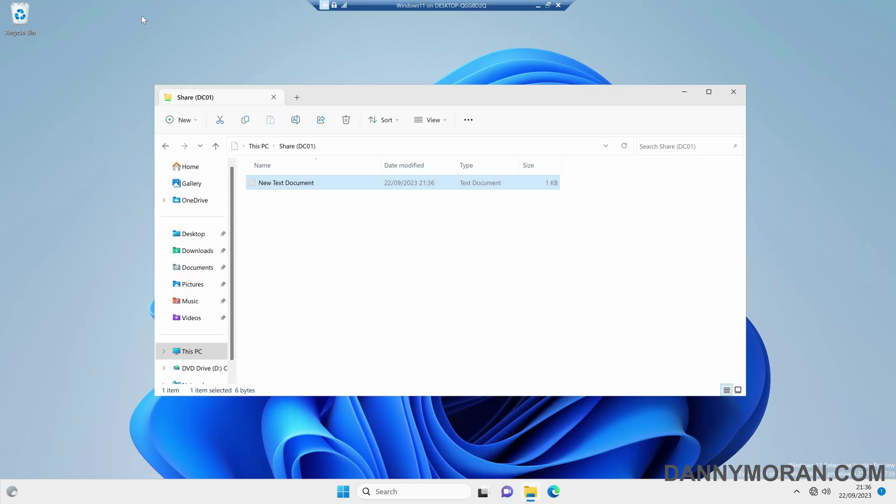
Step: Create a 'New folder' in the Share and open it
right_click(310, 205)
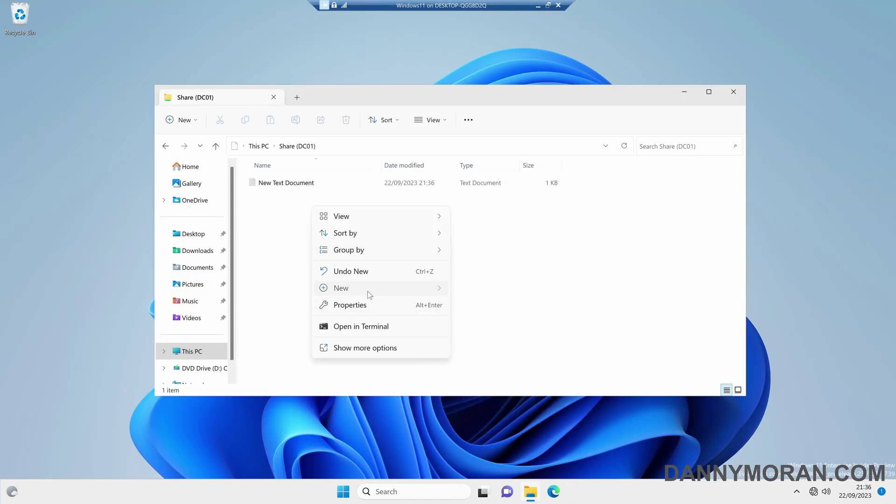
mouse_move(366, 289)
left_click(504, 292)
key("Return")
double_click(284, 200)
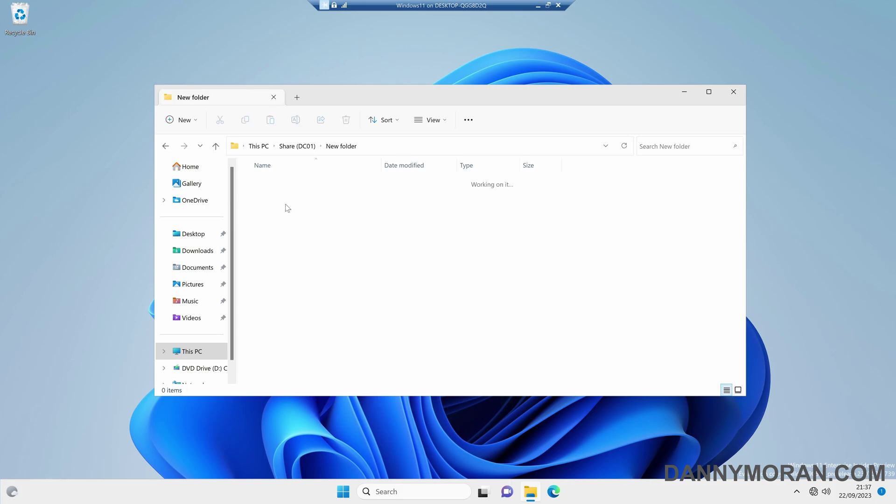
Step: Add a text file named 'test' in New folder, write 'asdasd' and save it
right_click(285, 206)
mouse_move(332, 295)
left_click(462, 337)
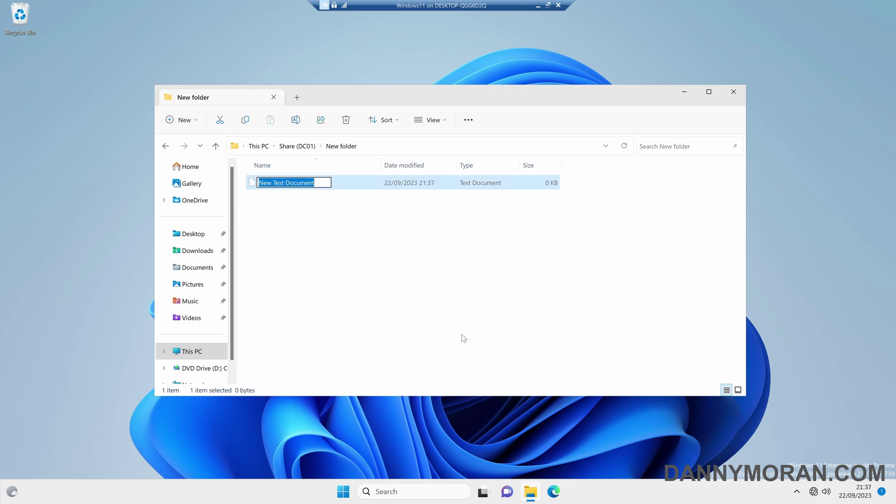
type("test")
left_click(285, 201)
double_click(286, 187)
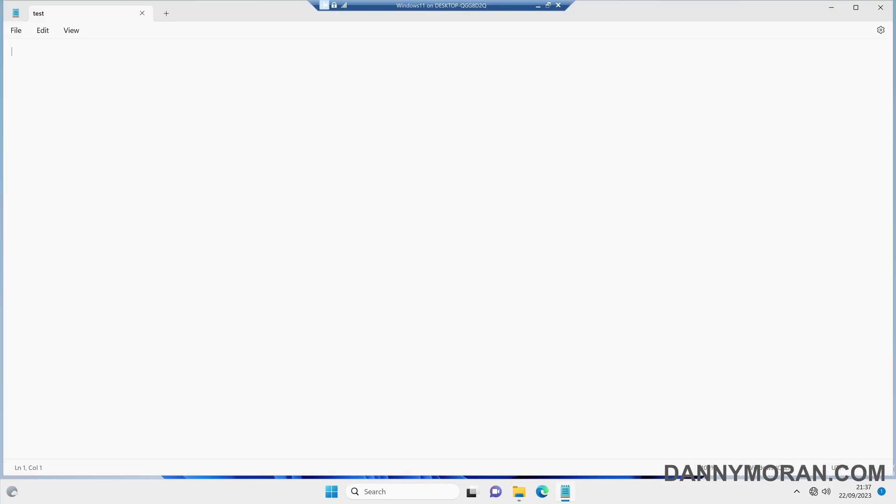
type("asdasd")
key("ctrl+s")
left_click(143, 13)
left_click(362, 221)
Step: Refresh the Security log with F5 and inspect the 21:35:55 event's account
left_click(299, 146)
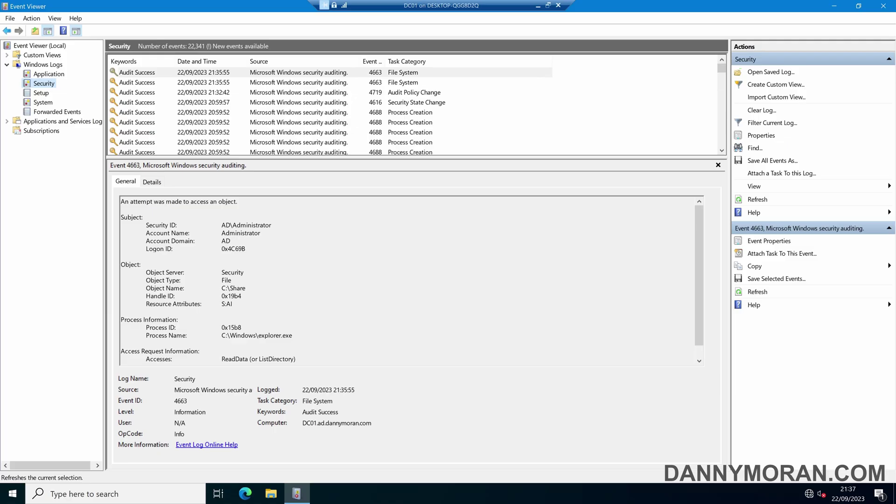
left_click(207, 74)
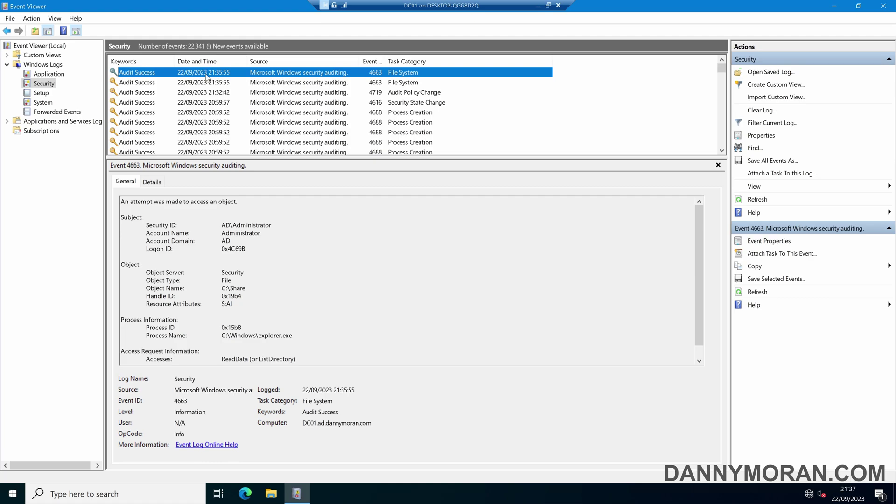
key("F5")
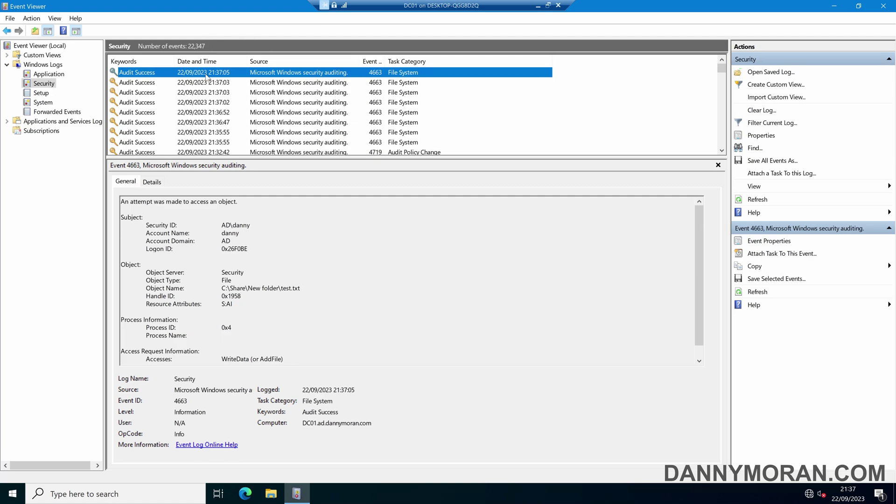
left_click(396, 143)
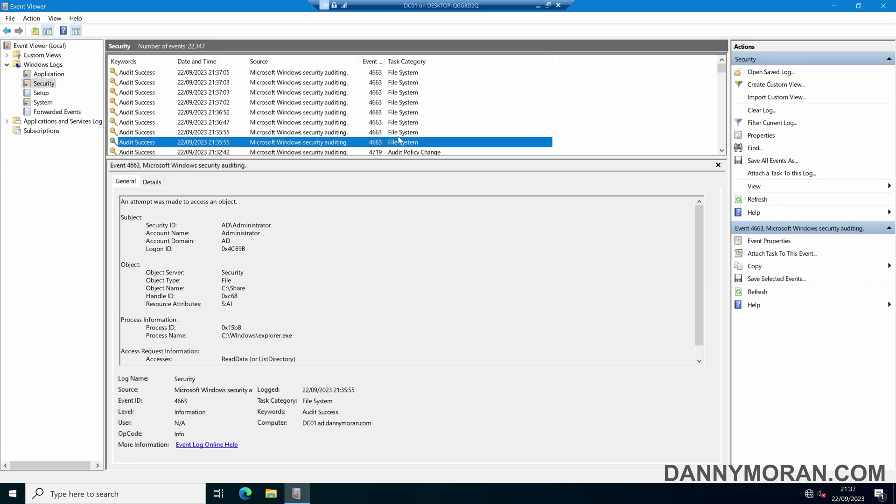
left_click_drag(221, 225, 261, 234)
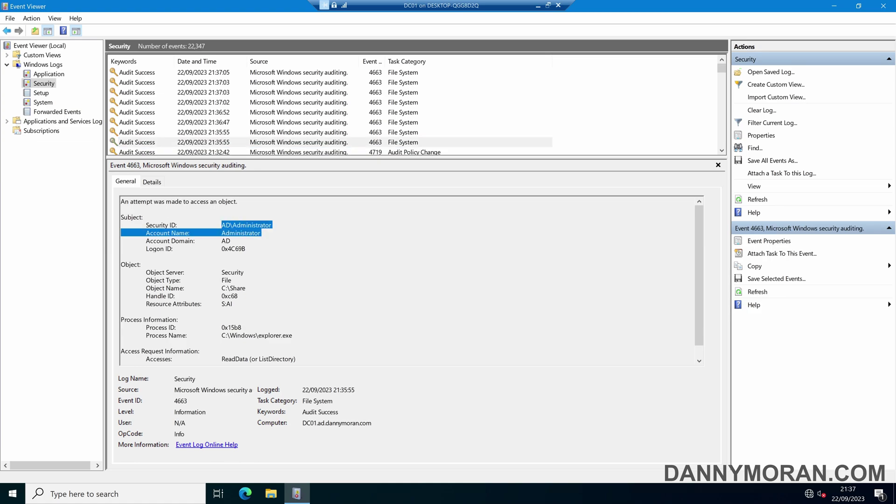
Step: Inspect the 21:36:47 and 21:36:52 4663 events showing the account, object path and WriteData access
left_click(406, 133)
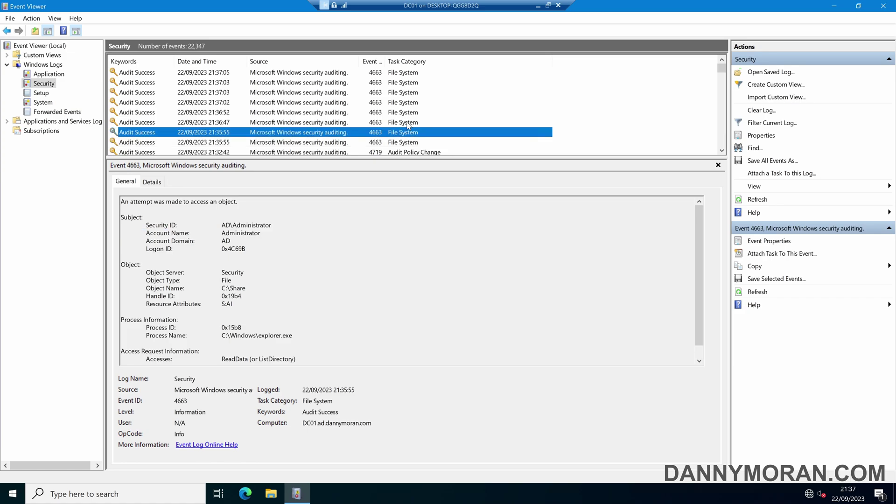
left_click(409, 124)
left_click(251, 225)
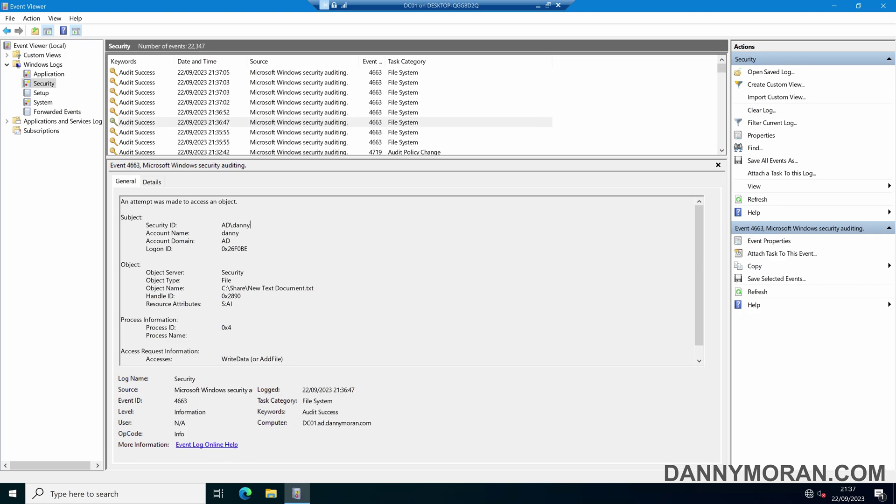
left_click_drag(248, 288, 305, 287)
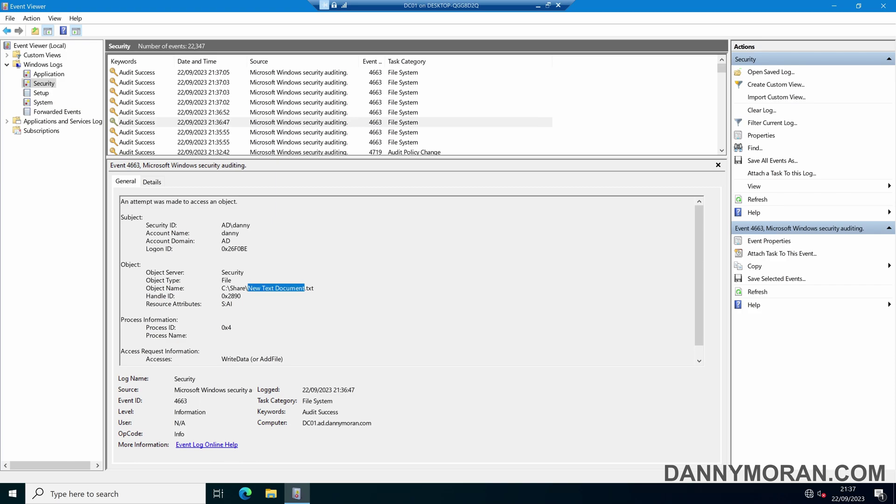
left_click_drag(147, 288, 315, 288)
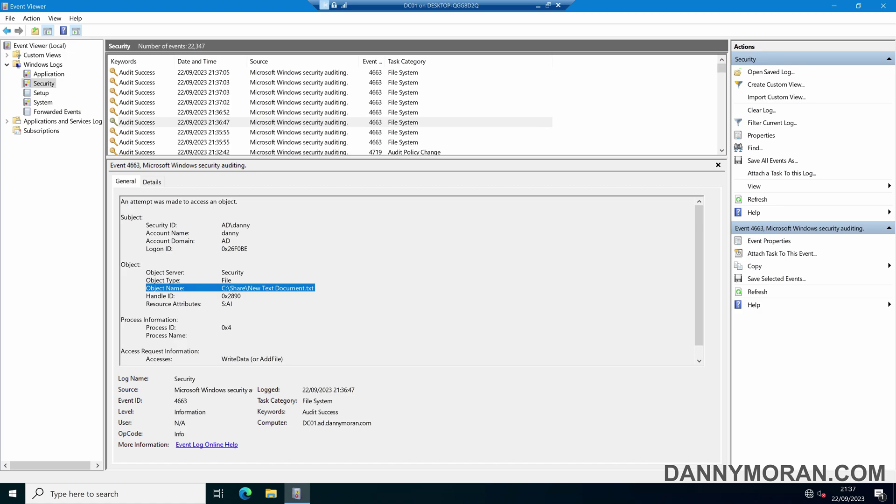
left_click_drag(221, 359, 284, 358)
left_click(284, 358)
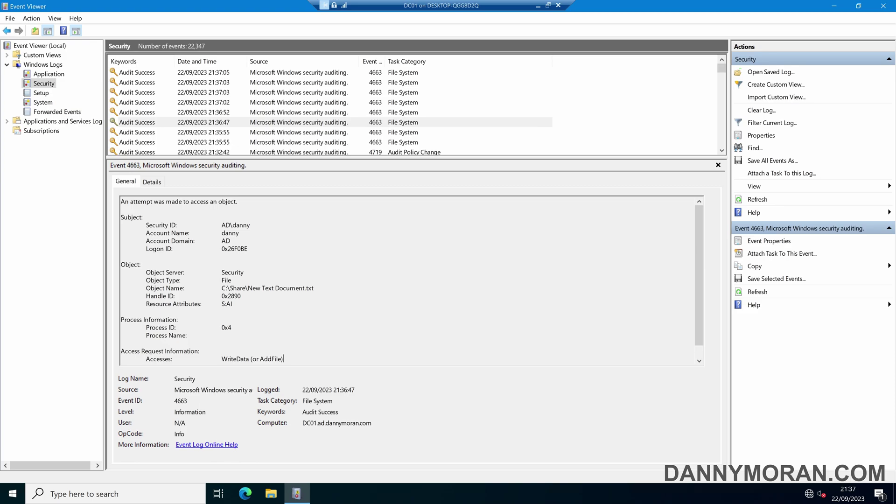
left_click_drag(221, 225, 252, 225)
left_click(411, 113)
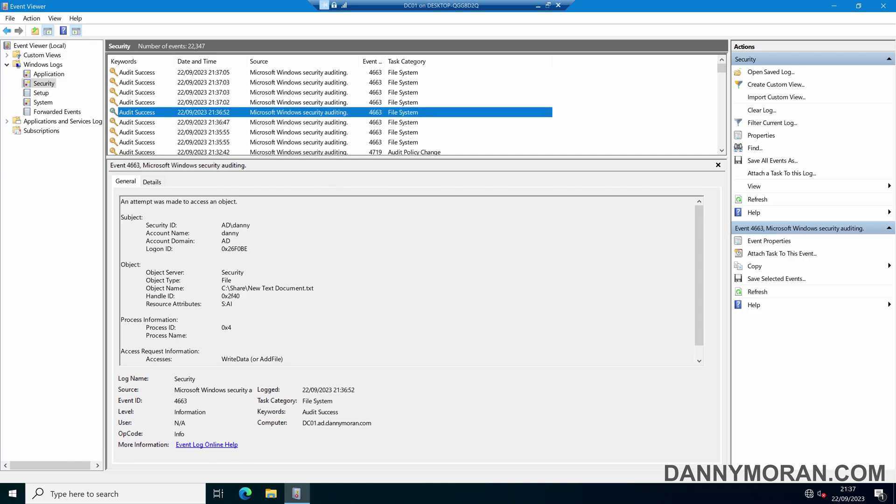
left_click_drag(221, 359, 284, 359)
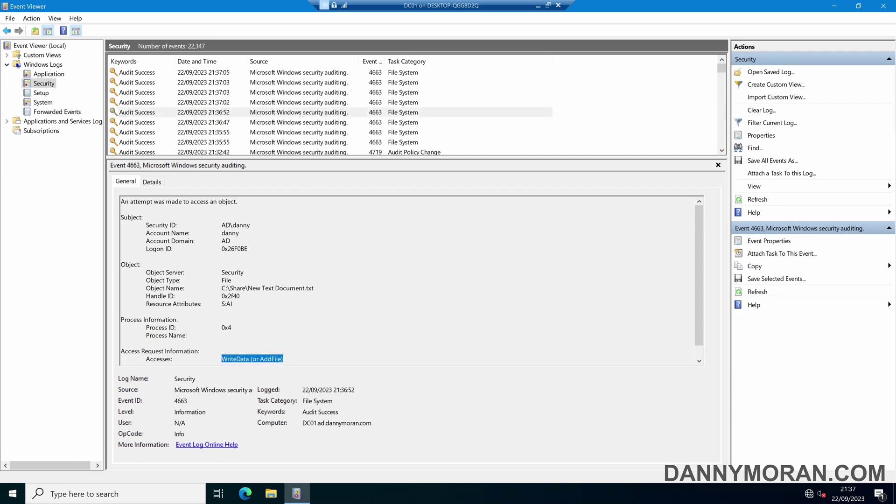
Step: Review the 21:37:02, 21:37:03 and 21:37:05 events, highlighting New Text Document.txt and New folder
left_click(401, 122)
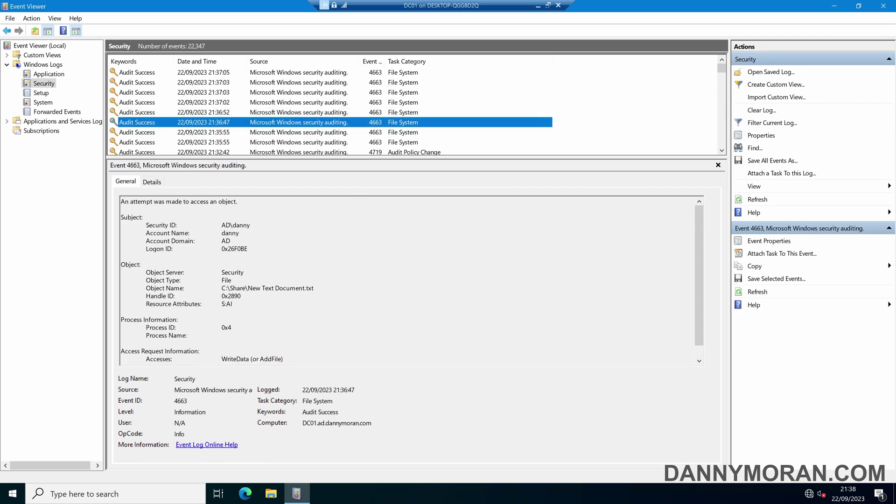
left_click(401, 113)
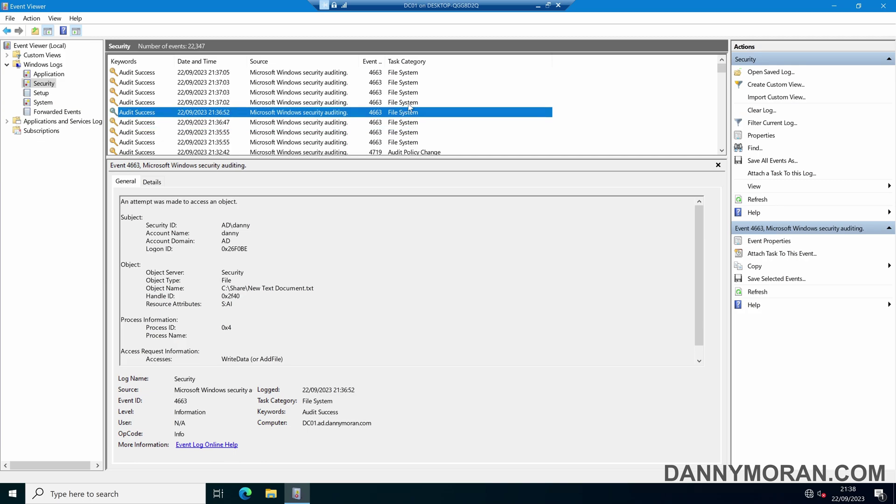
left_click(409, 104)
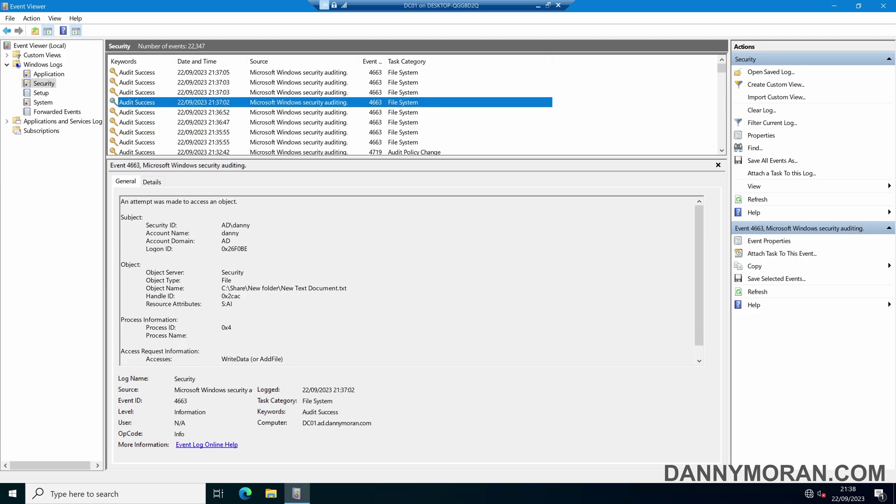
left_click_drag(281, 289, 347, 288)
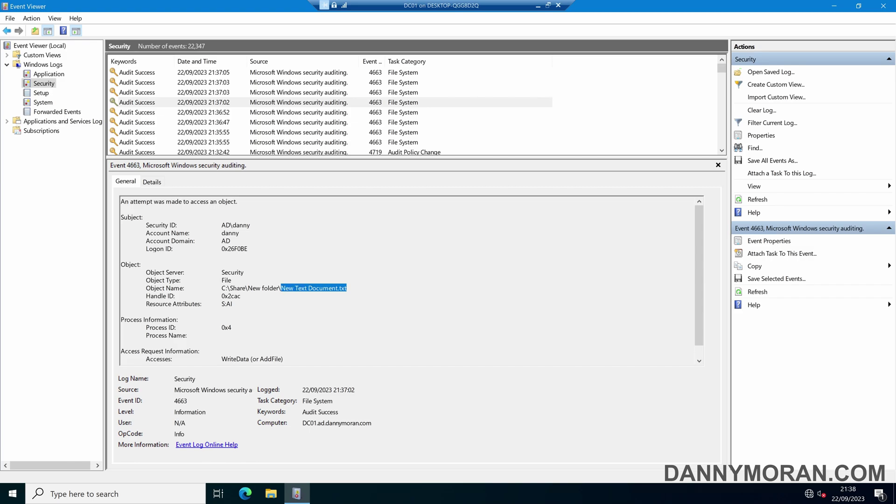
left_click(407, 93)
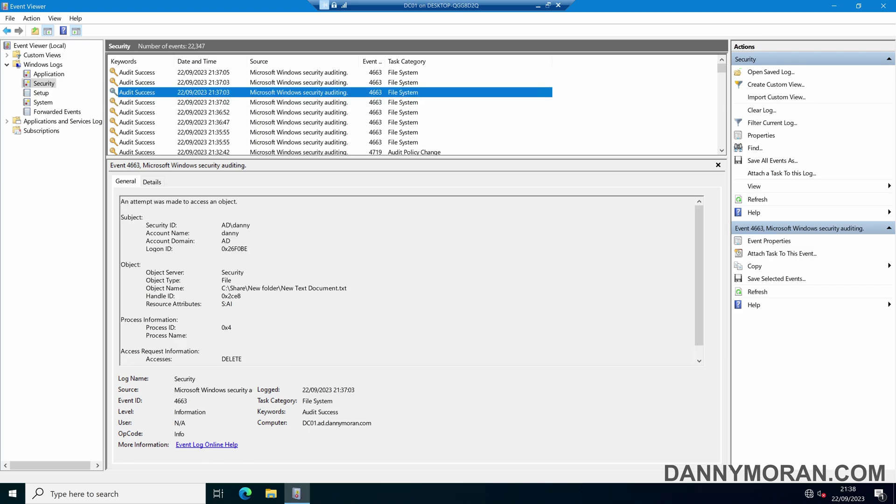
left_click(406, 83)
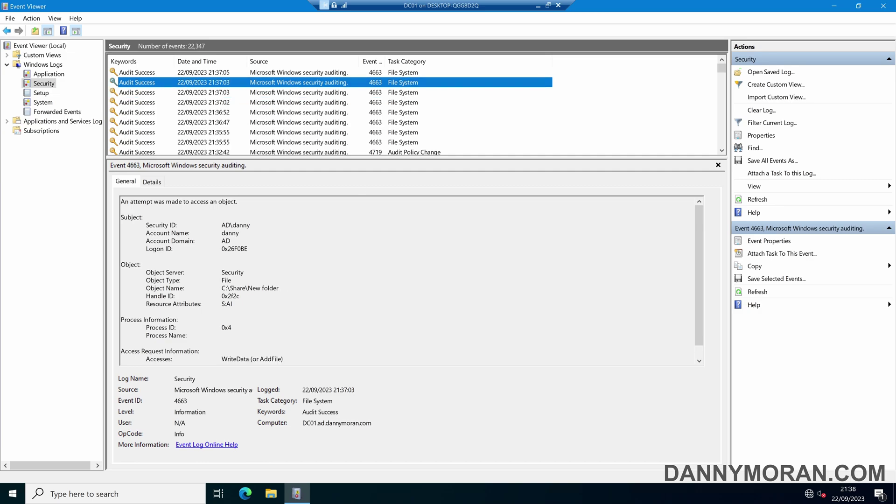
left_click(412, 72)
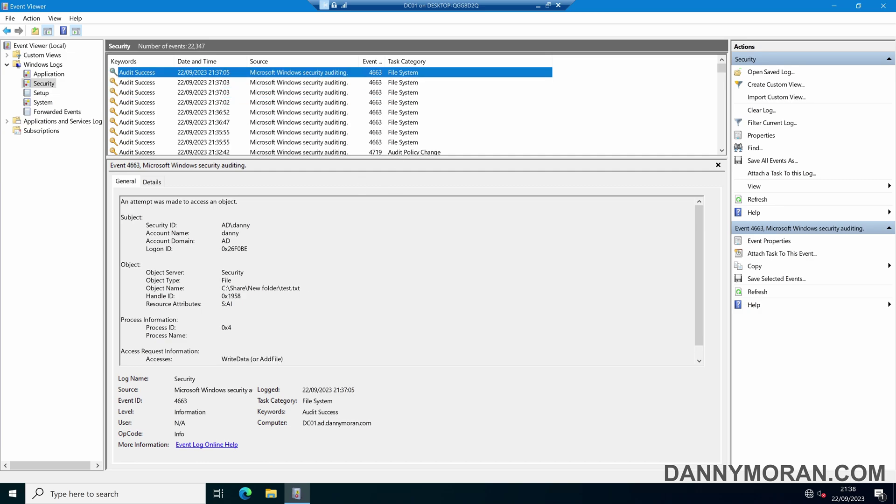
left_click(410, 83)
left_click_drag(279, 288, 248, 288)
left_click(279, 288)
Step: Revisit the 21:37:05 test.txt event, then select both Share items and confirm permanent deletion
left_click(404, 74)
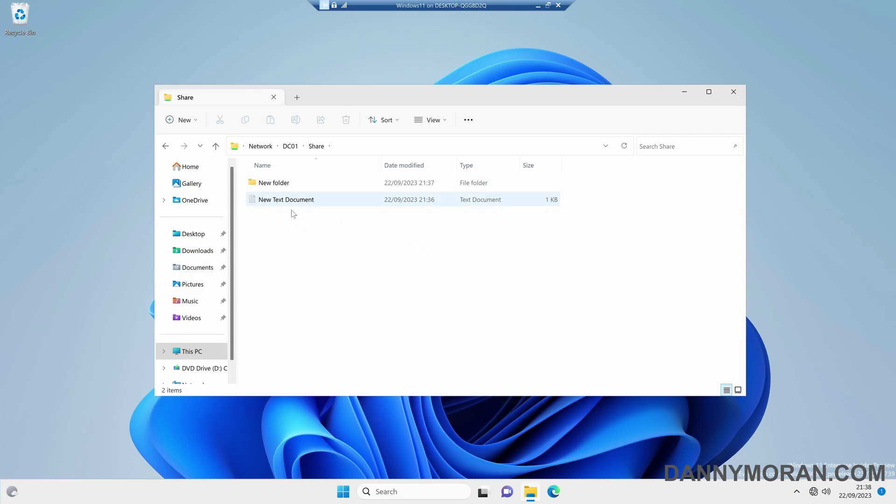
left_click_drag(298, 219, 264, 175)
left_click(346, 120)
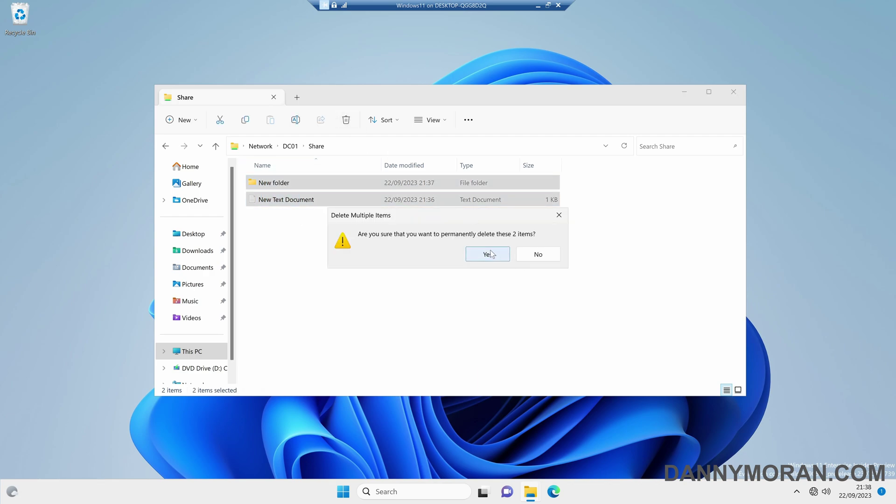
left_click(489, 254)
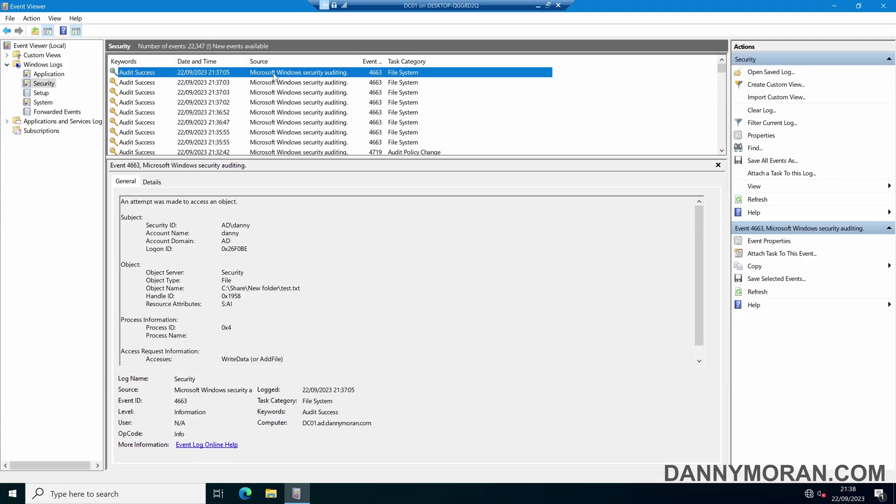
Step: Refresh the Security log and highlight the DELETE request for New Text Document.txt
key("F5")
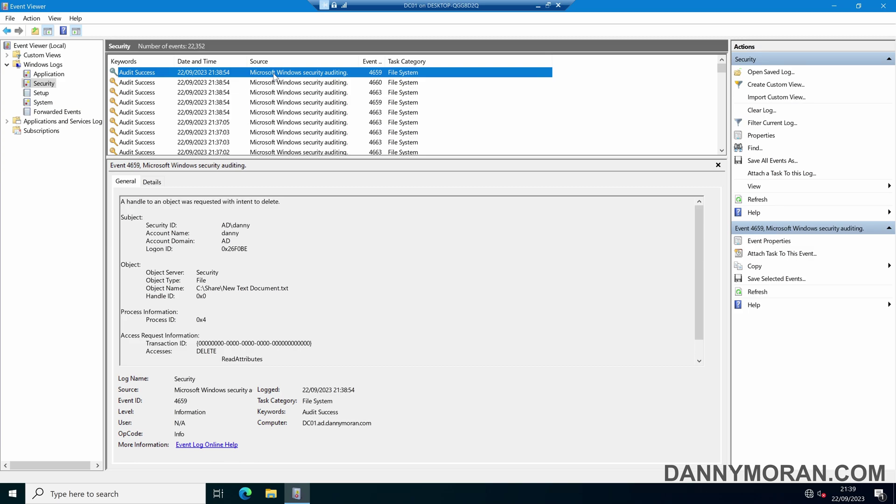
left_click_drag(217, 351, 146, 343)
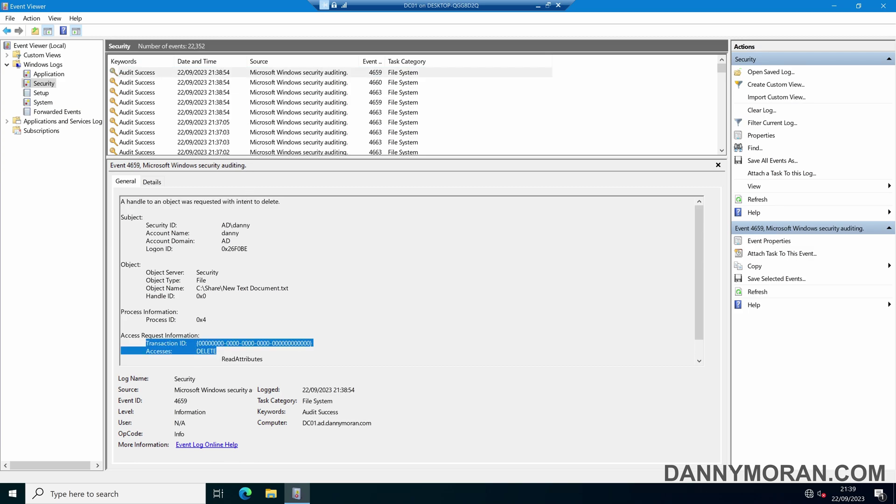
left_click_drag(196, 288, 289, 288)
Step: Review the 4660, 4663 and 4659 delete events for New folder and test.txt
left_click(338, 83)
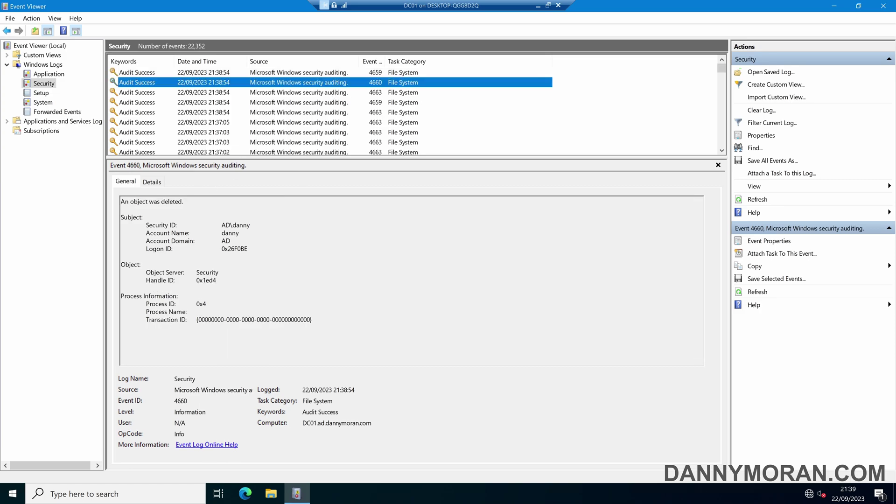
left_click(310, 93)
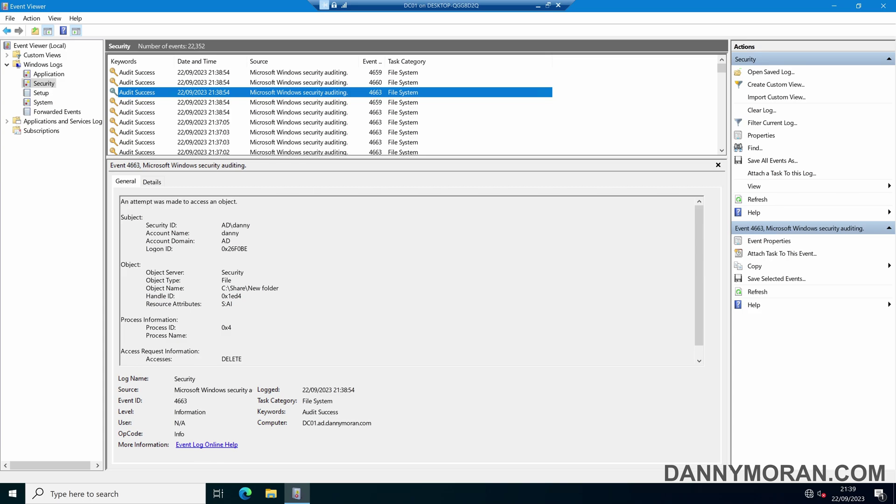
left_click_drag(197, 288, 278, 288)
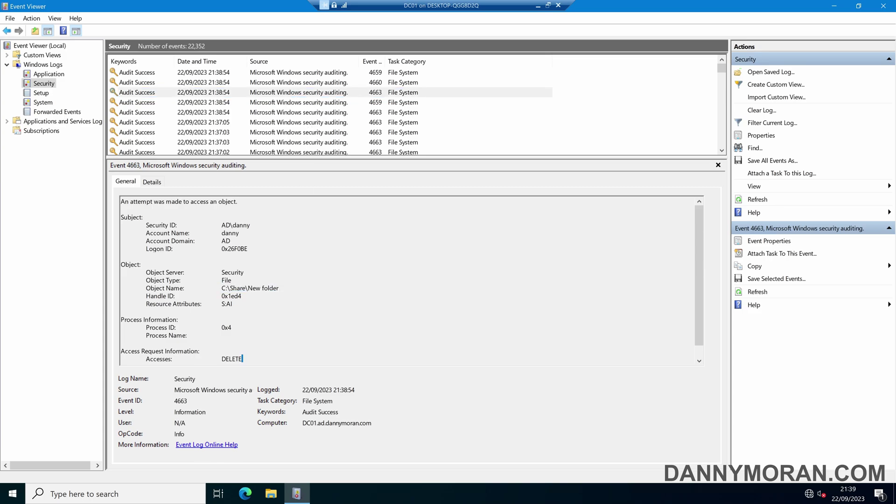
left_click(326, 106)
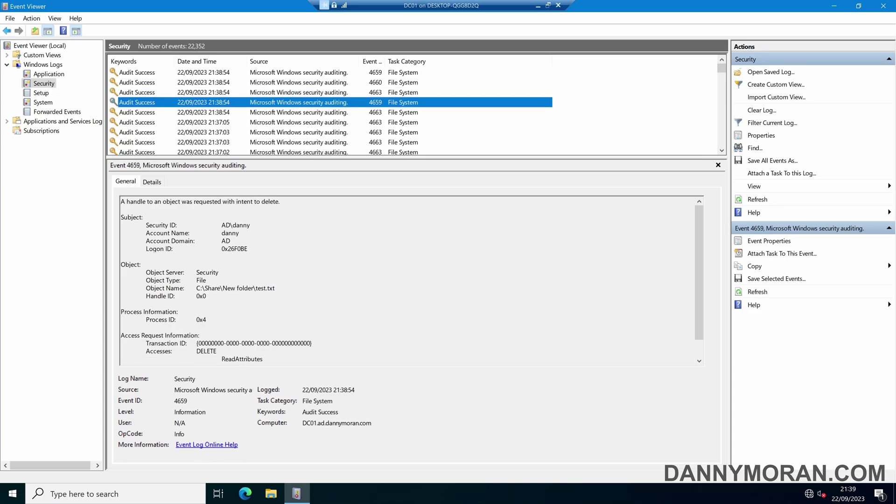
left_click(275, 287)
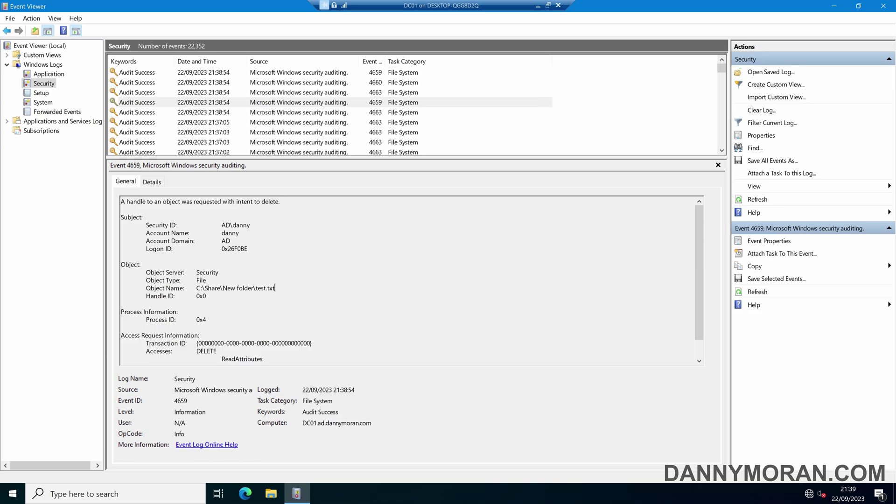
left_click_drag(210, 351, 222, 359)
left_click(209, 351)
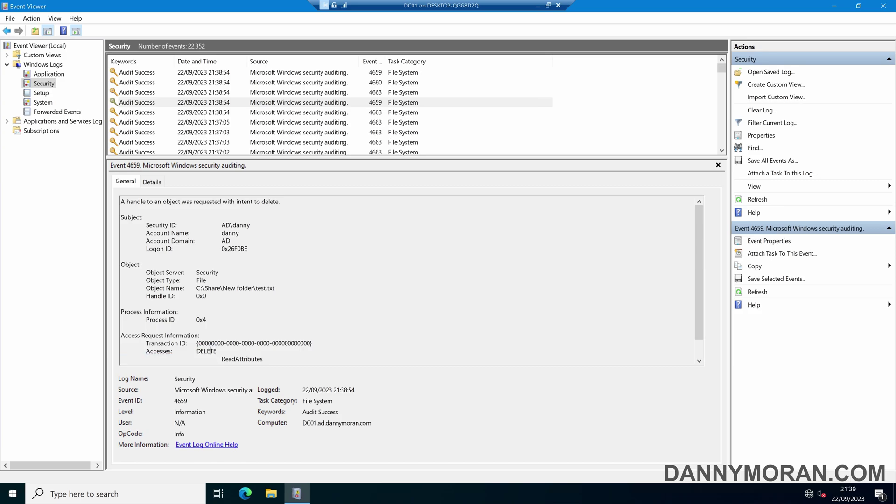